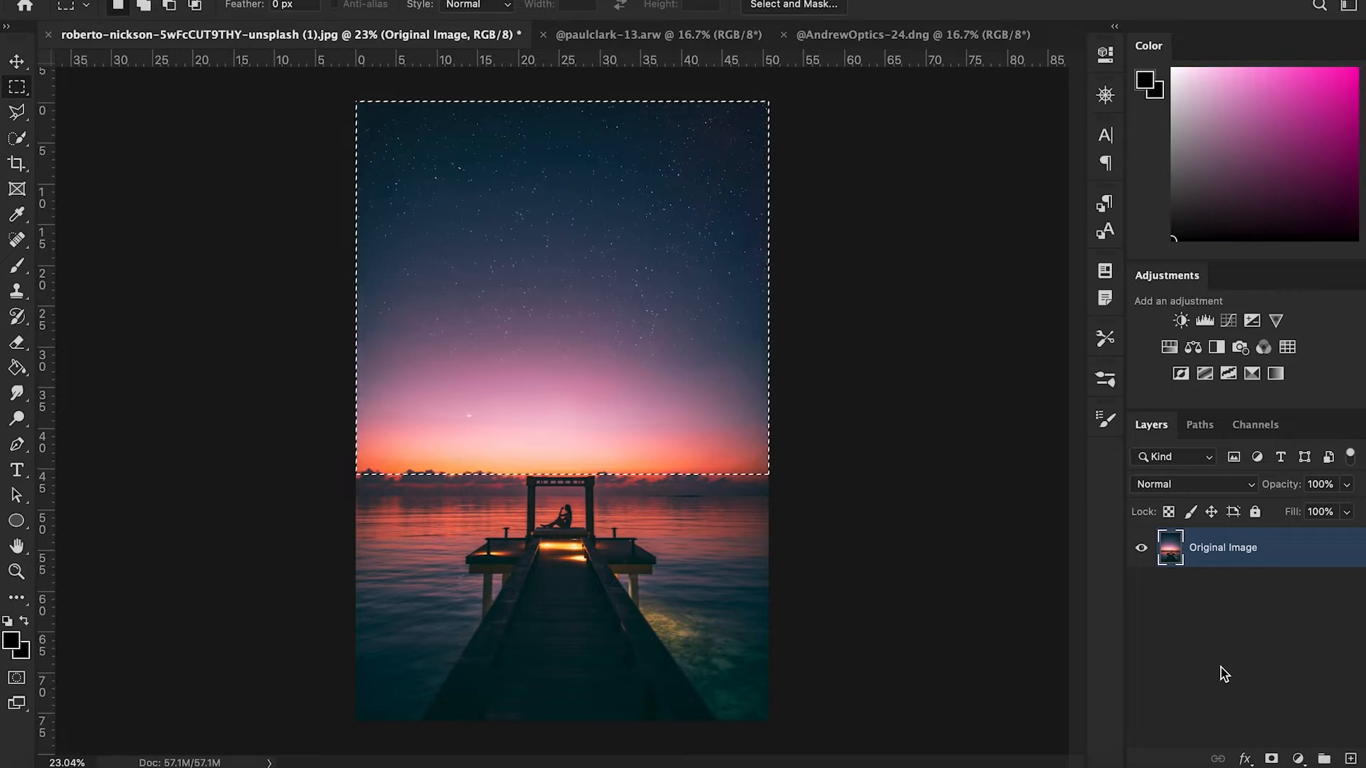
- Invert the sky selection and add a layer mask to the original image so only the water and pier remain
key("ctrl+shift+i")
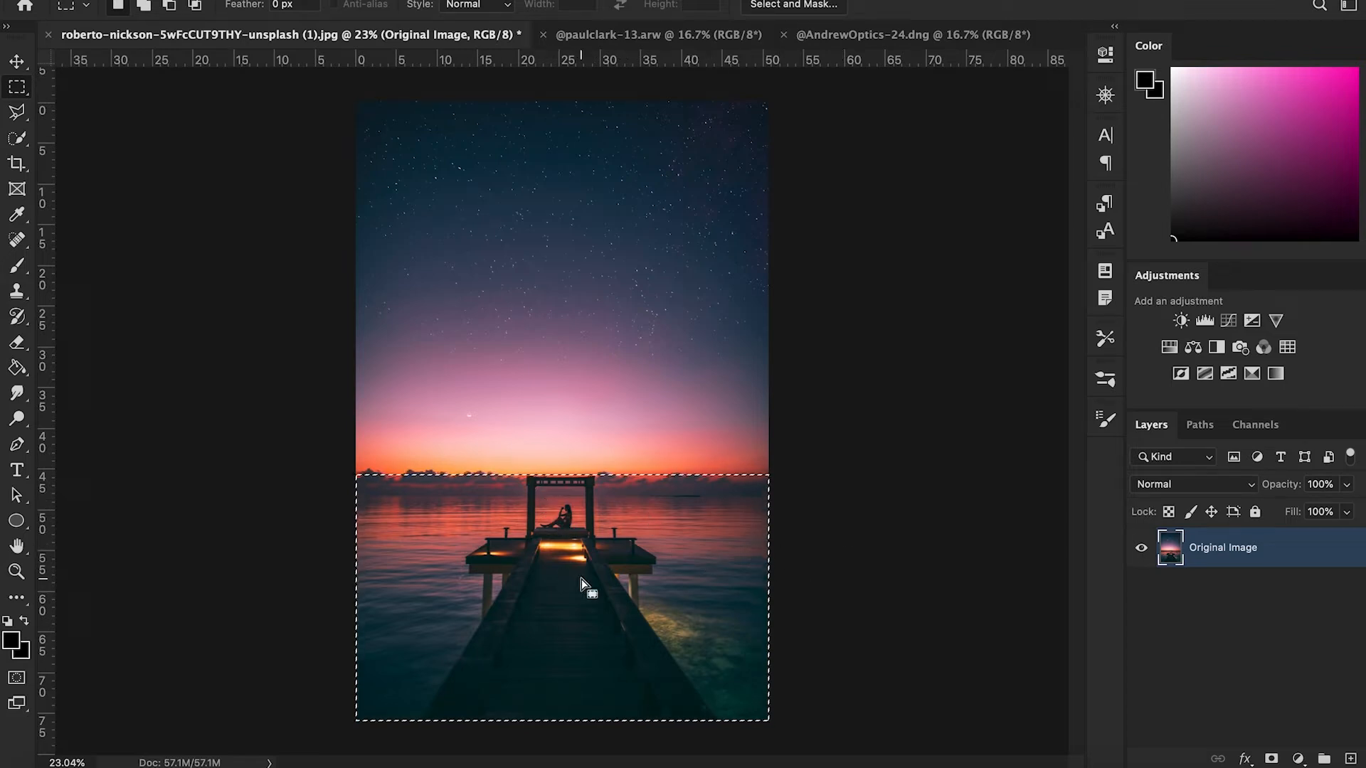
left_click(1272, 760)
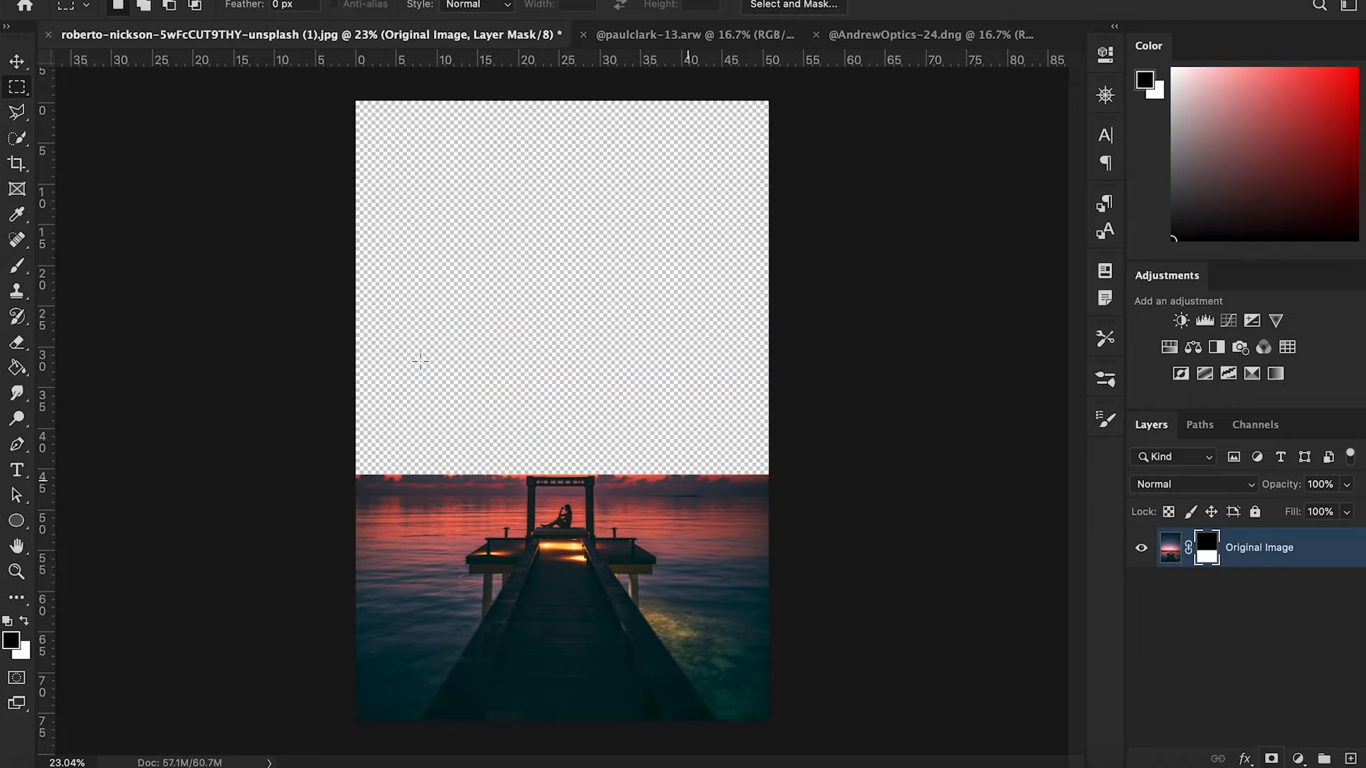
- With a soft brush at 40% flow, paint white on the mask along the horizon to bring back a soft glow
key("b")
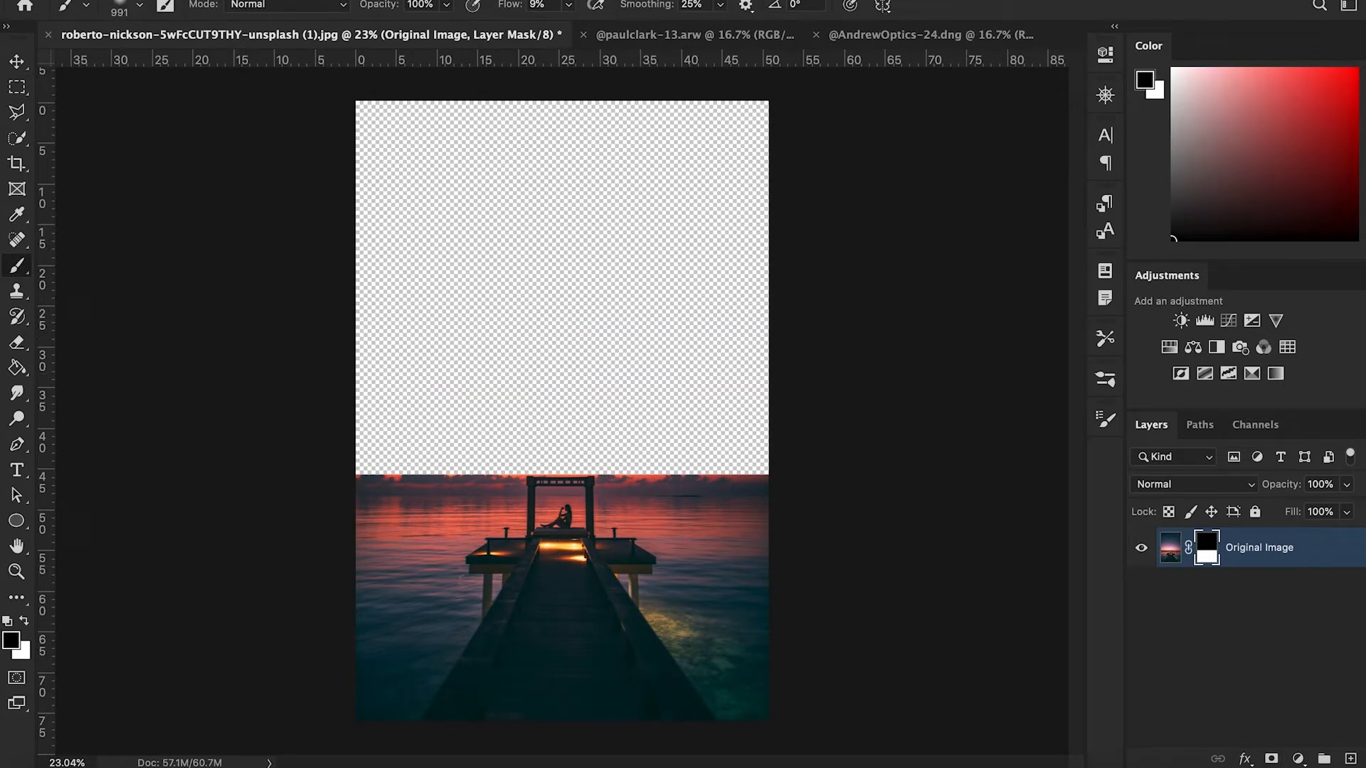
left_click(554, 5)
mouse_move(680, 378)
left_mouse_down()
mouse_move(646, 377)
mouse_move(656, 389)
left_mouse_up()
key("x")
mouse_move(772, 482)
left_mouse_down()
mouse_move(683, 476)
mouse_move(784, 479)
mouse_move(174, 504)
left_mouse_up()
key("super+z")
key("[")
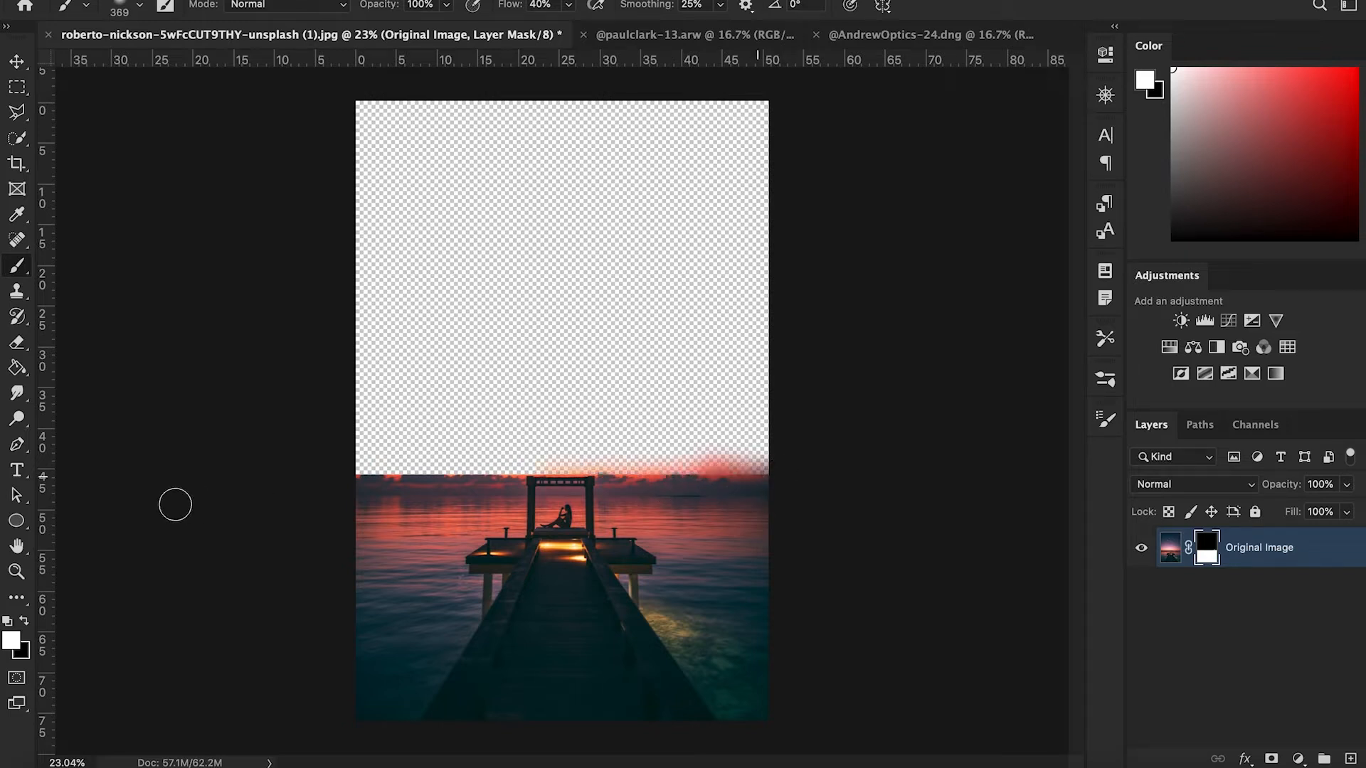
left_click_drag(782, 475, 228, 476)
left_click_drag(728, 470, 212, 464)
mouse_move(772, 478)
left_mouse_down()
mouse_move(150, 464)
mouse_move(168, 482)
mouse_move(61, 488)
left_mouse_up()
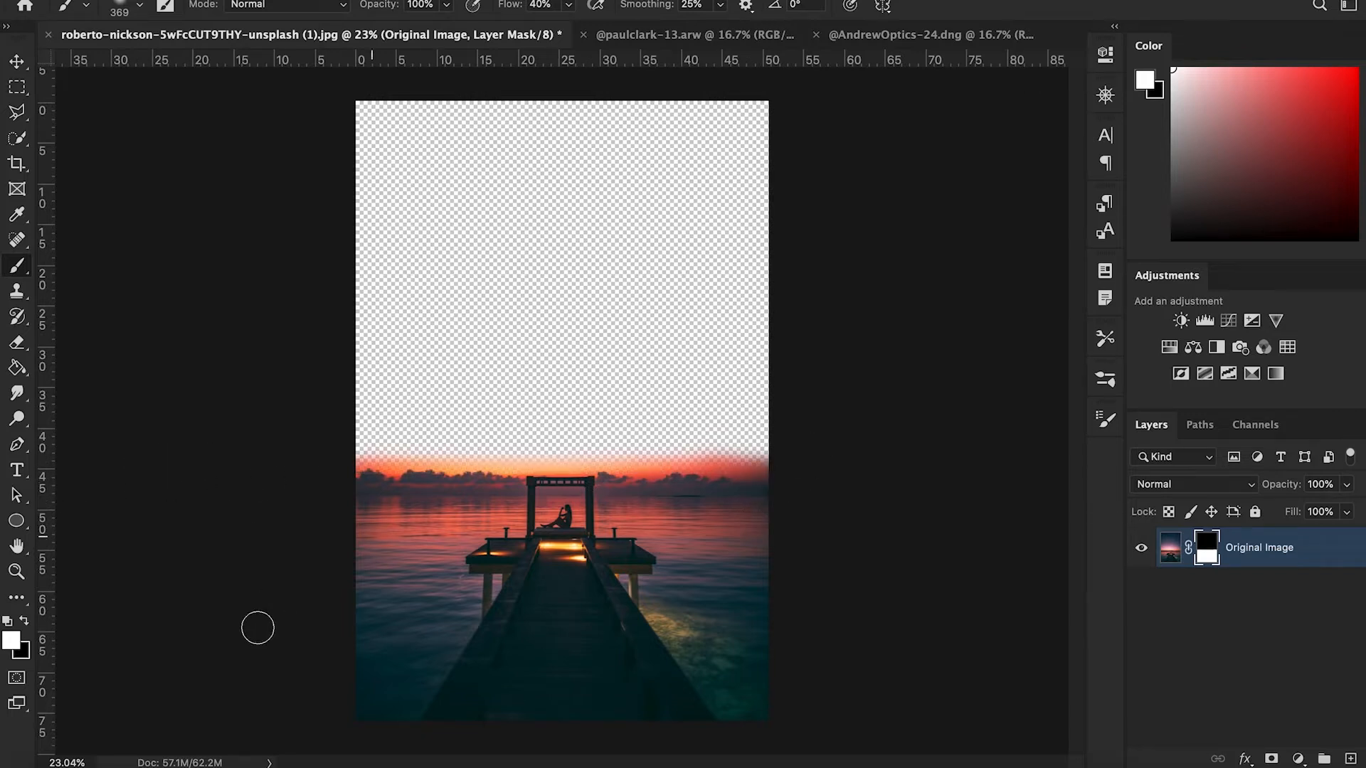
- Drag the Milky Way photo from Finder into the document as a new layer
left_click(54, 766)
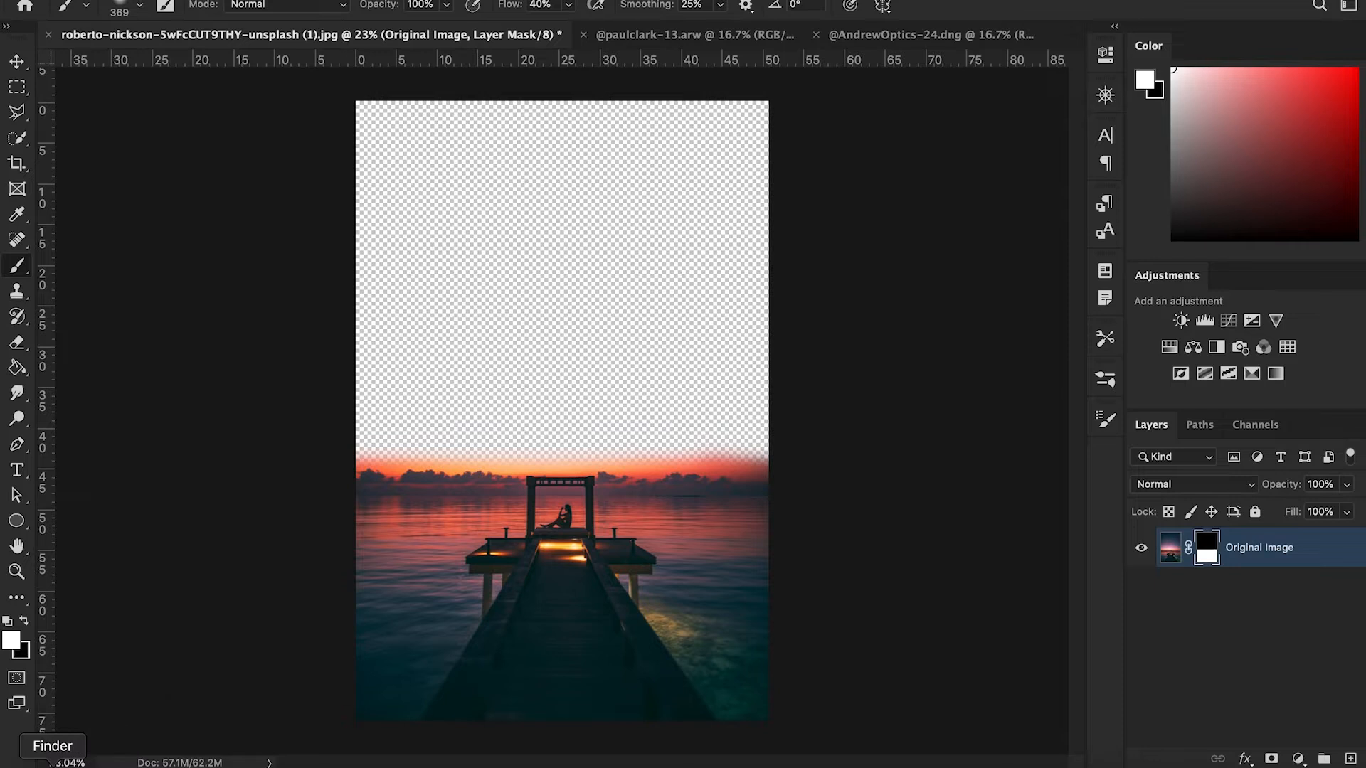
left_click(53, 766)
left_click(688, 509)
left_click_drag(863, 349, 678, 308)
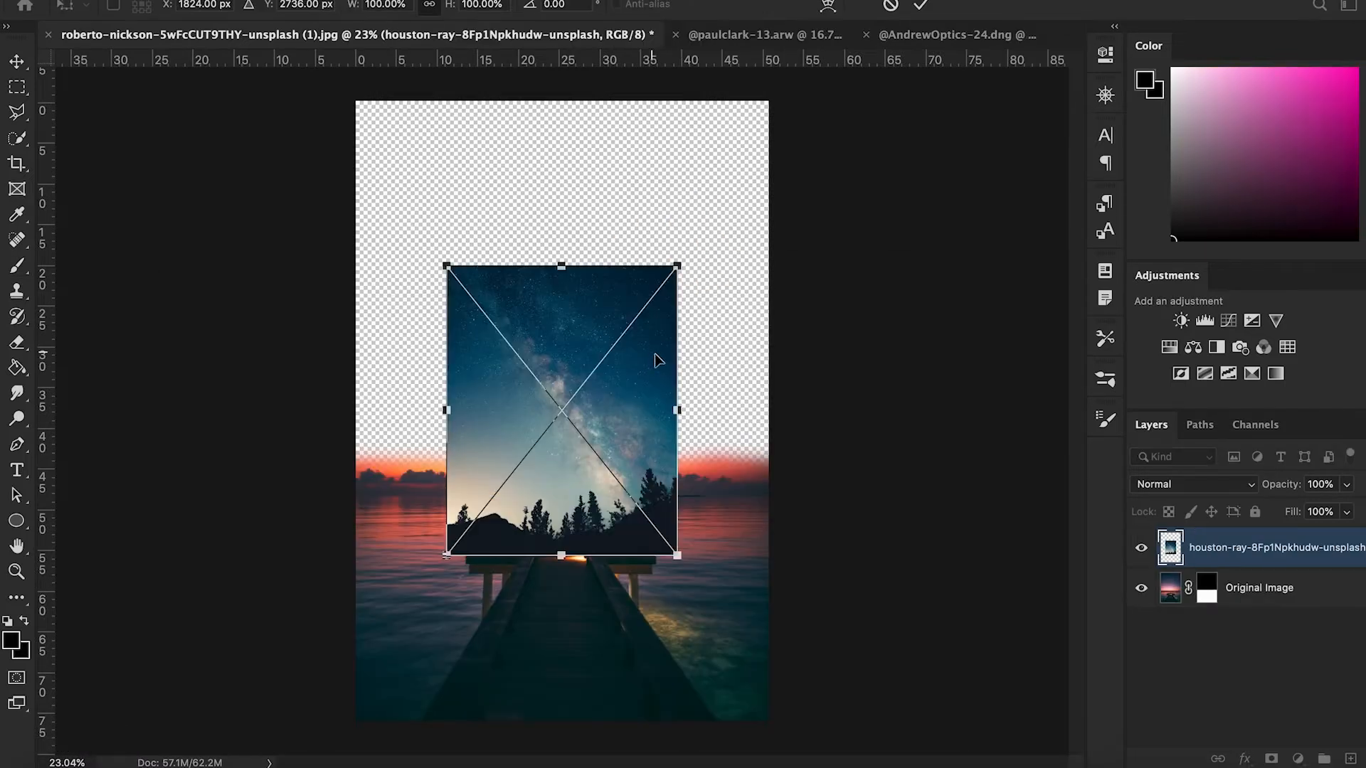
left_click_drag(655, 357, 645, 296)
- Move the Milky Way photo layer below the Original Image layer
key("b")
left_click_drag(1153, 484, 1204, 611)
left_click_drag(579, 414, 571, 464)
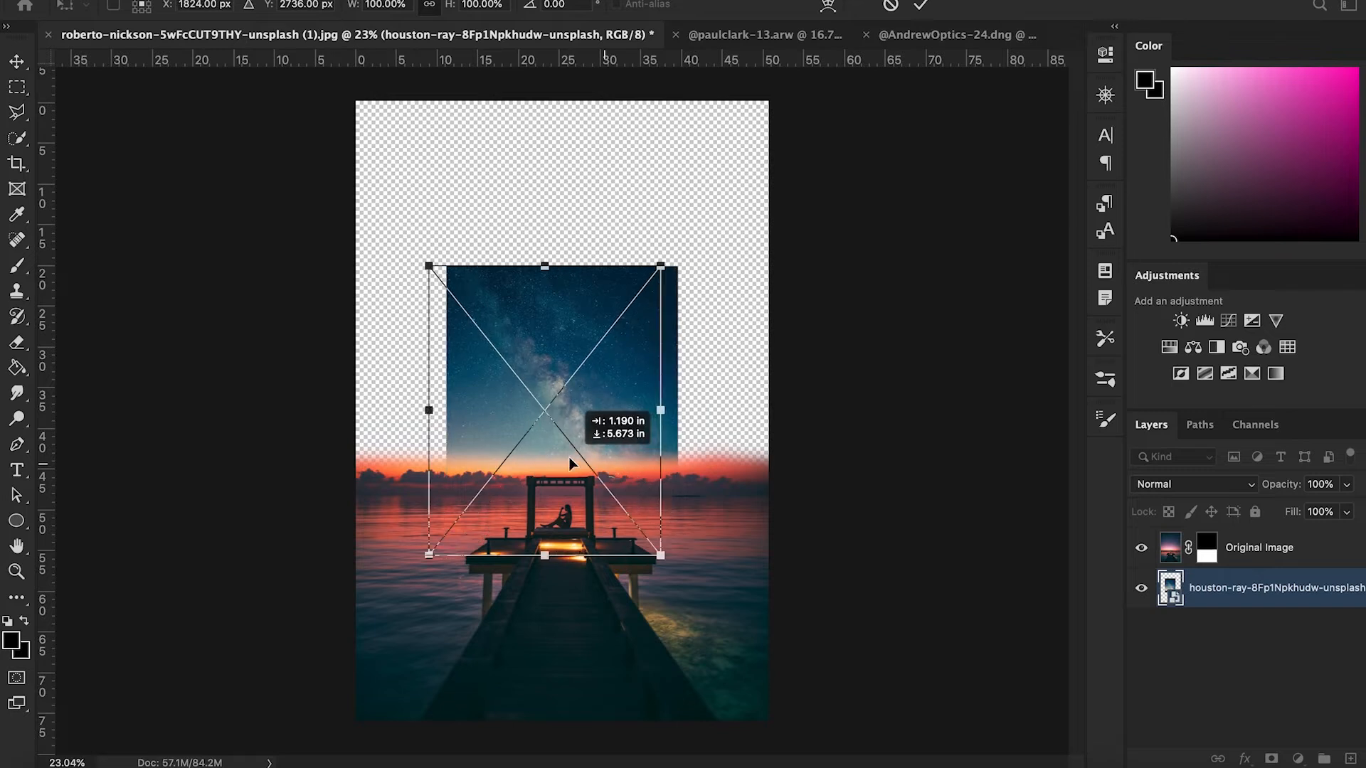
- Scale and rotate the Milky Way photo so it fills the whole sky area, then commit the transform
left_click_drag(660, 268, 821, 68)
left_click_drag(783, 109, 710, 177)
left_click_drag(747, 131, 710, 145)
left_click_drag(789, 403, 790, 427)
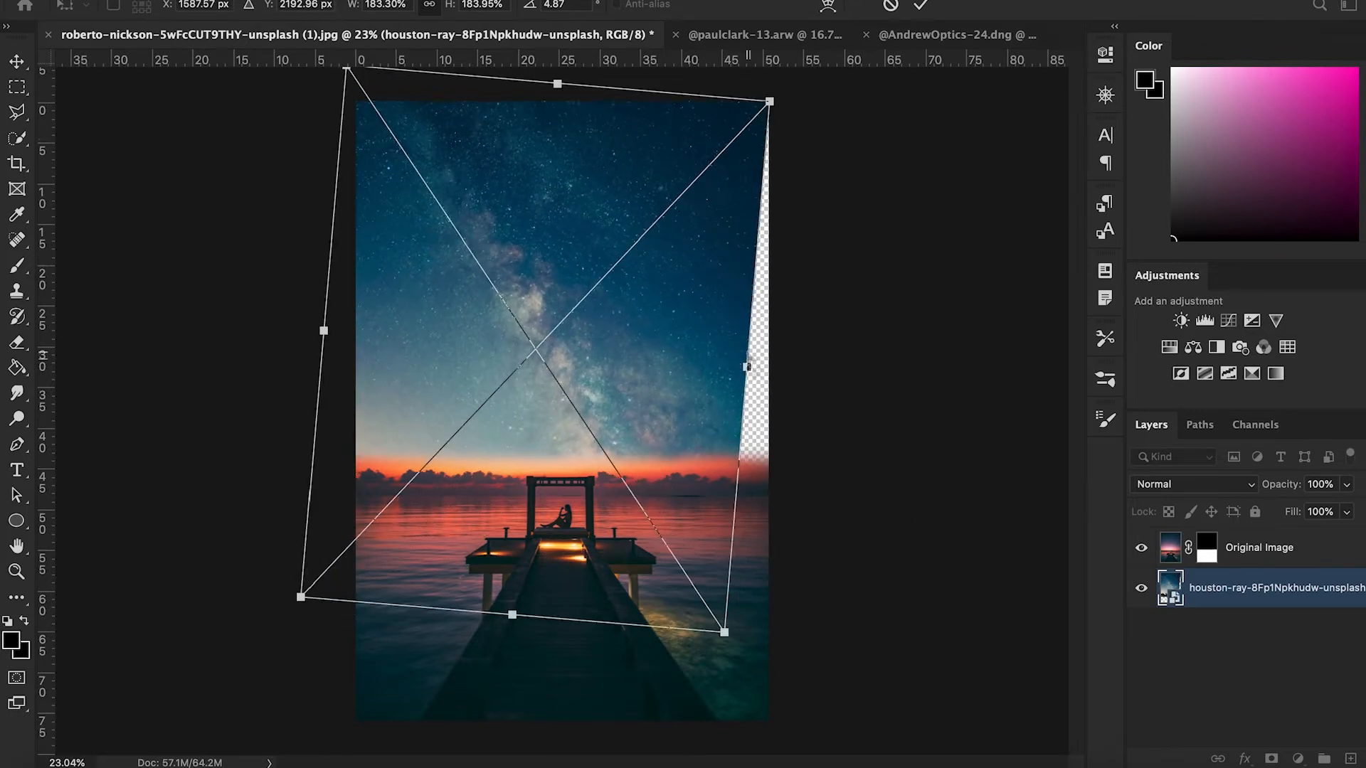
left_click_drag(744, 354, 787, 366)
key("Return")
- Rename the placed photo layer to Milky Way
key("b")
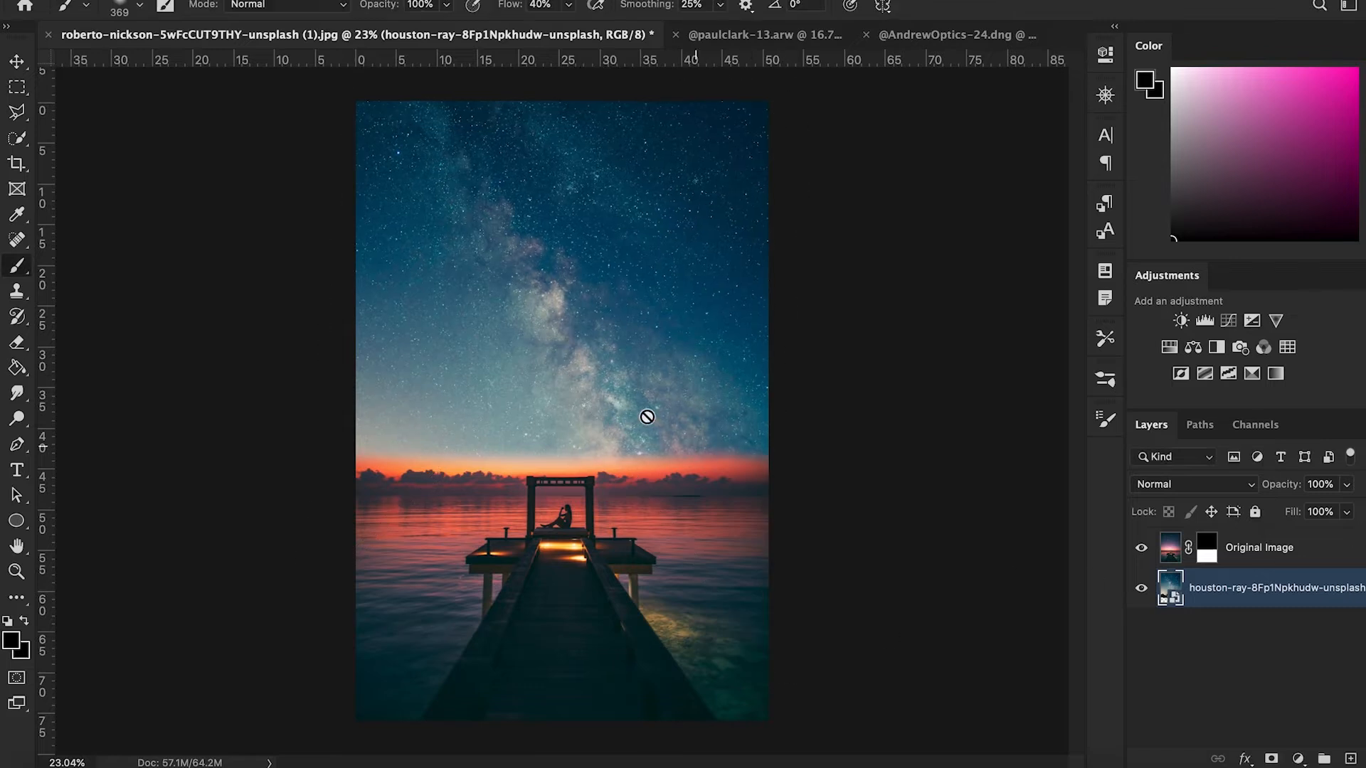
double_click(1255, 591)
type("Milky Way")
key("Return")
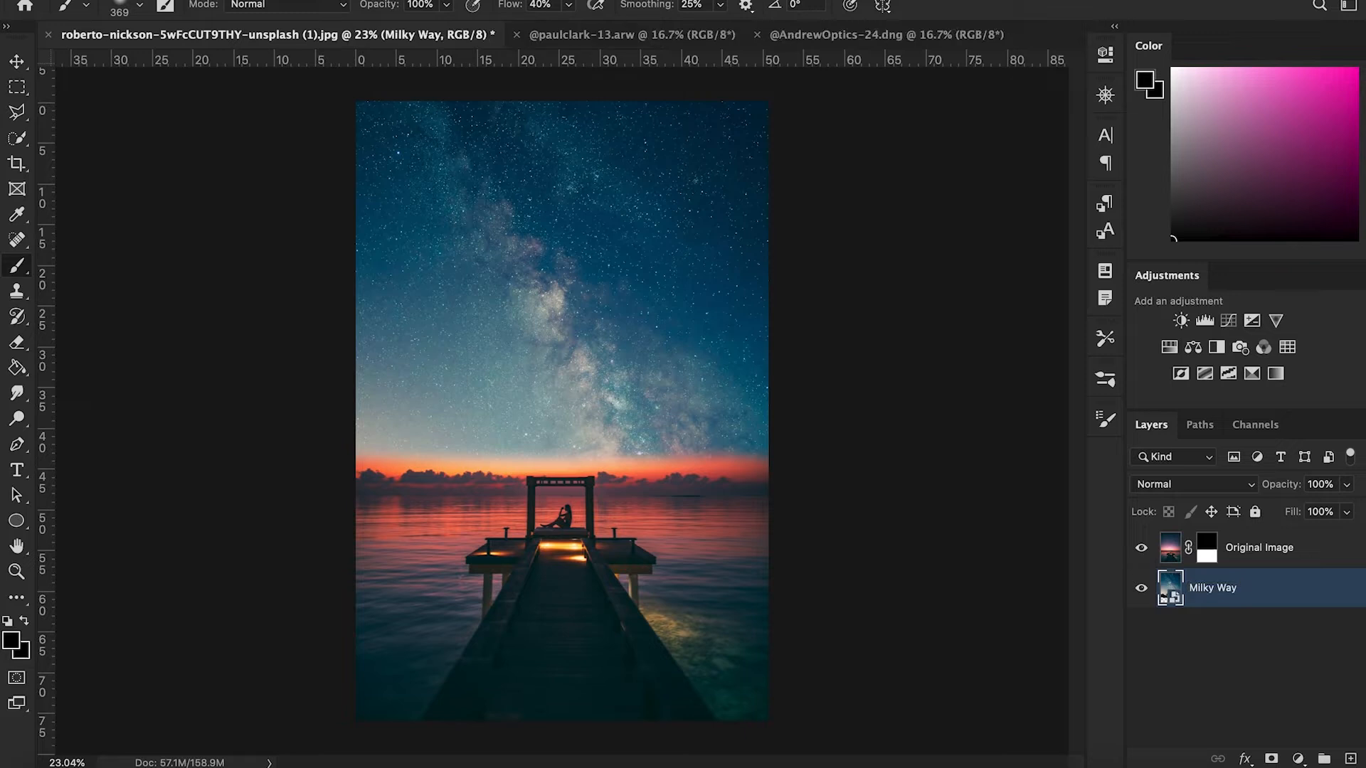
- Add a Hue/Saturation adjustment clipped to the Original Image layer with saturation set to -30
left_click(1208, 560)
key("x")
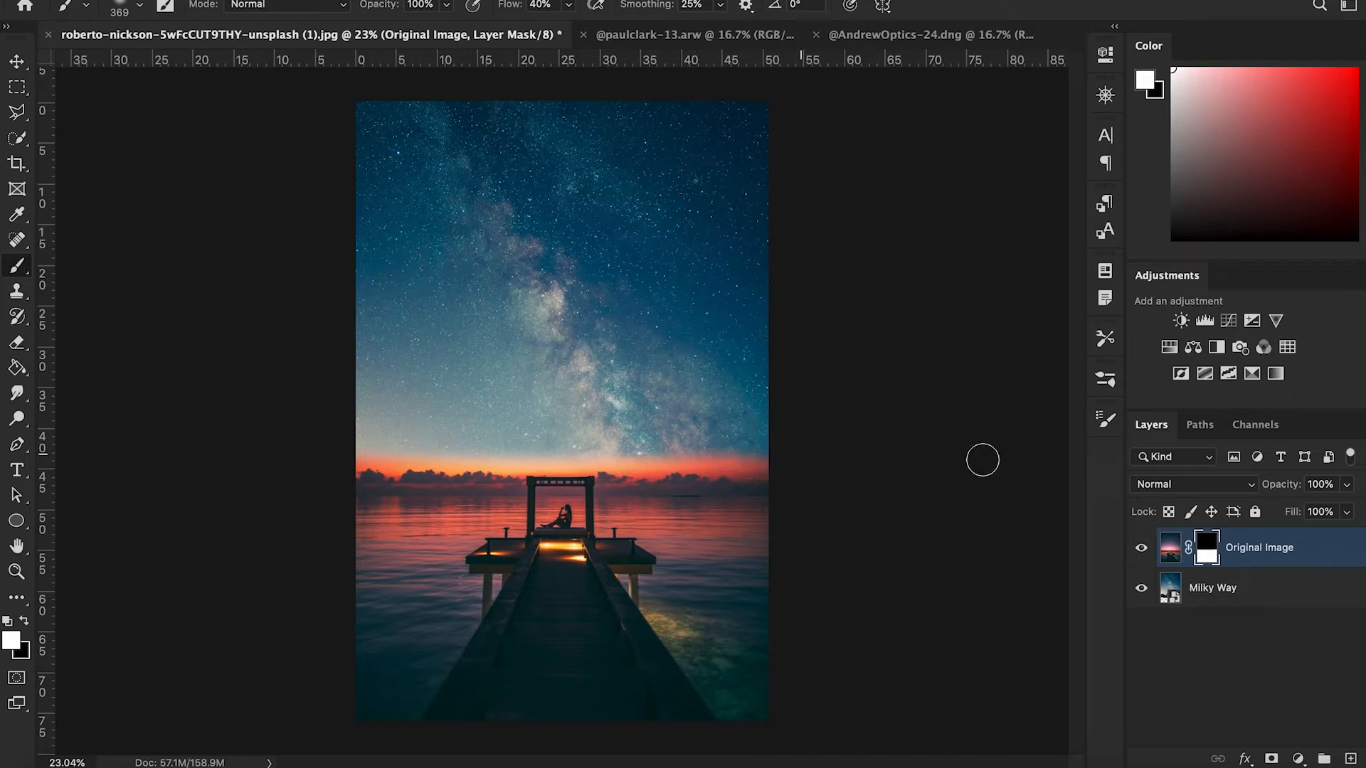
left_click(1169, 346)
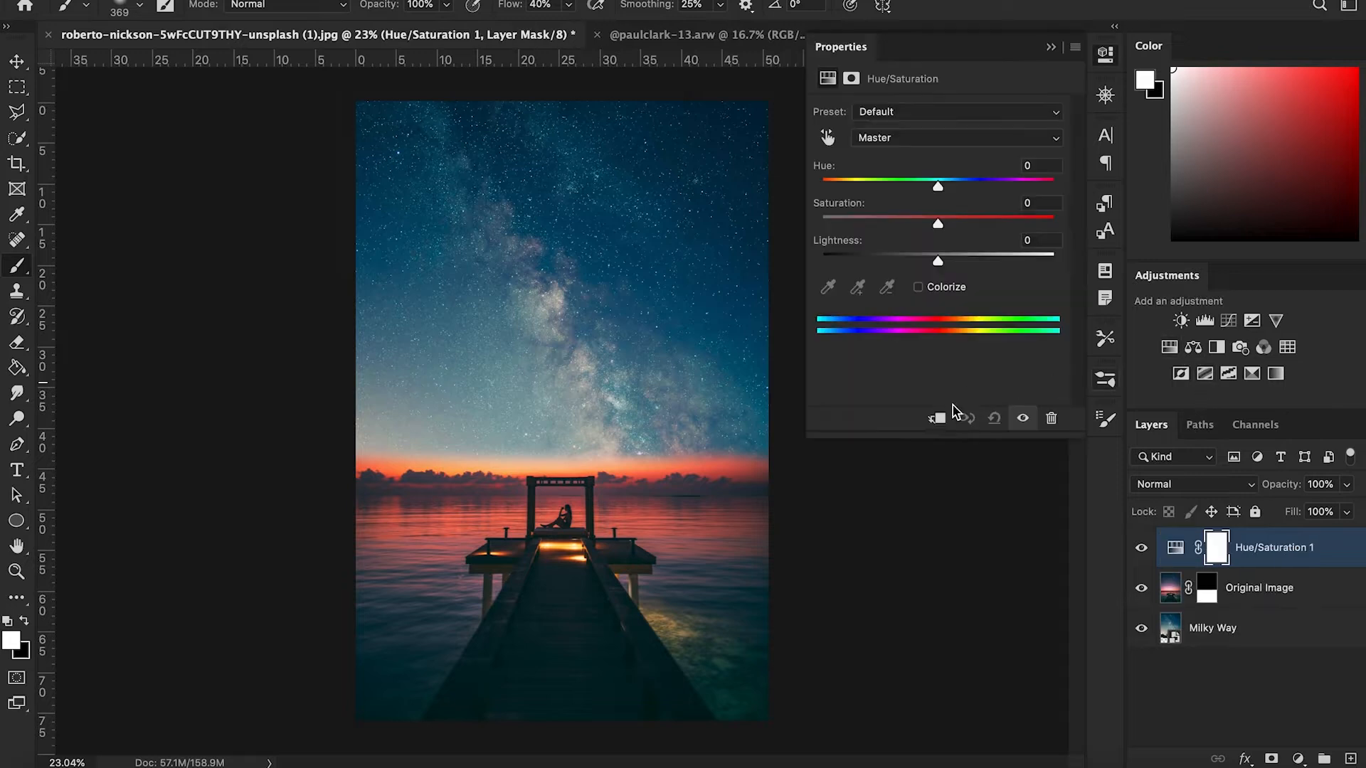
left_click(937, 419)
left_click(1040, 203)
type("-30")
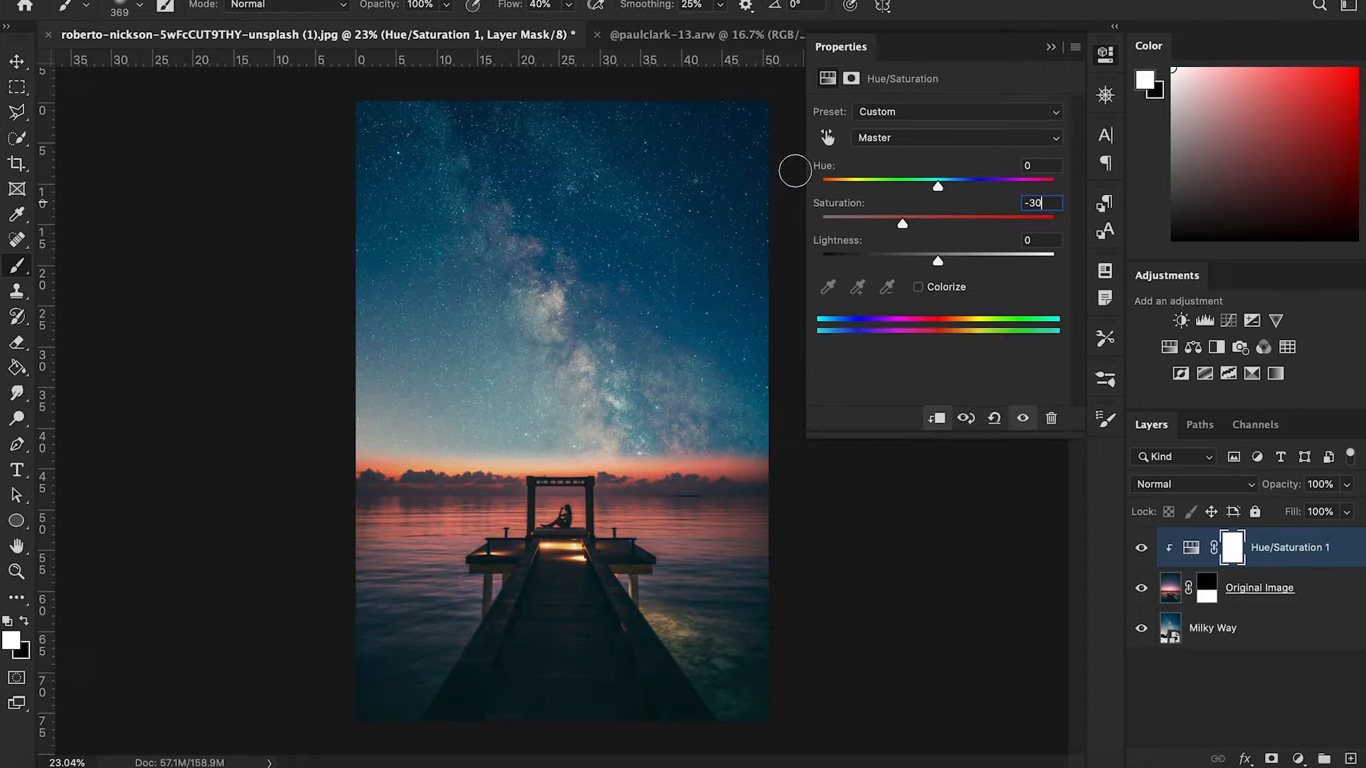
mouse_move(937, 186)
left_mouse_down()
mouse_move(954, 189)
mouse_move(922, 197)
mouse_move(949, 199)
mouse_move(938, 200)
left_mouse_up()
- Invert the Hue/Saturation mask to black and paint white along the horizon at 100% flow
left_click(1233, 548)
key("ctrl+i")
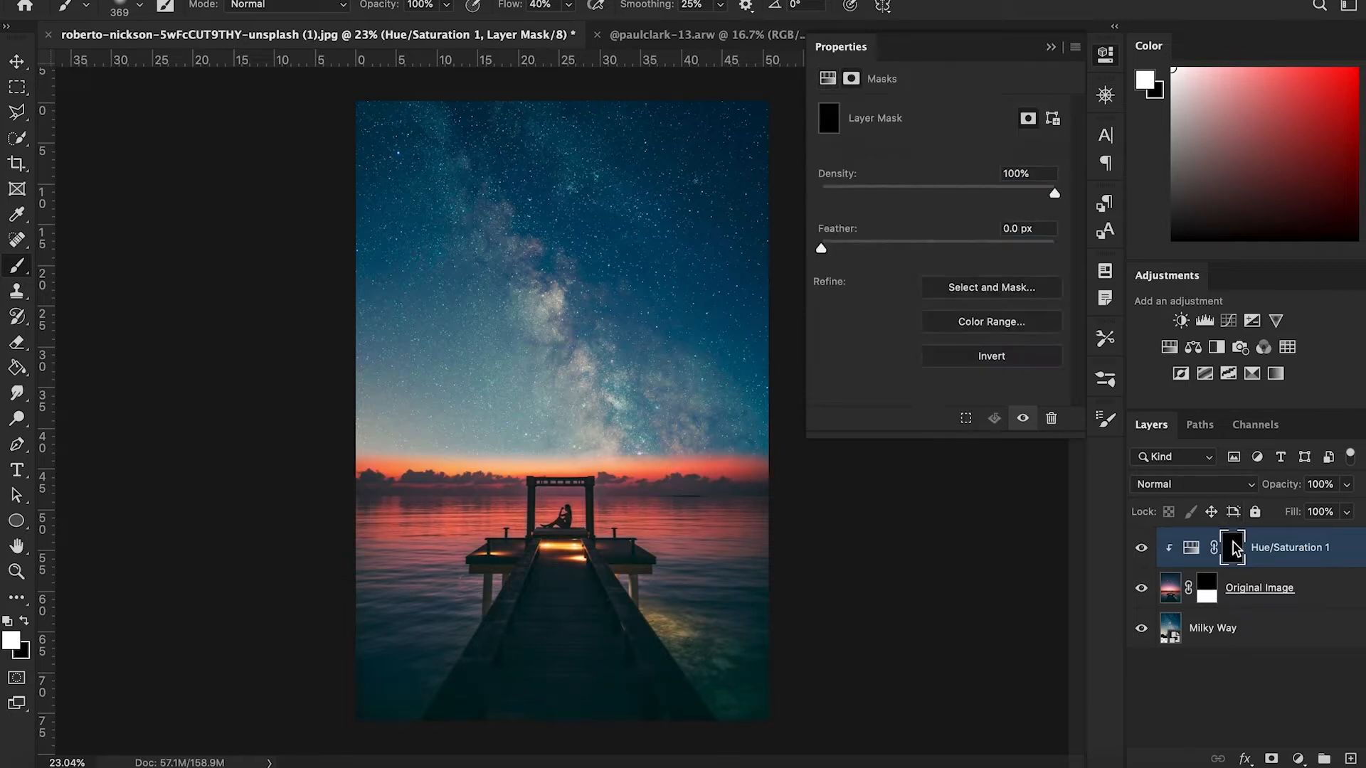
left_click_drag(508, 6, 715, 14)
mouse_move(732, 461)
left_mouse_down()
mouse_move(762, 455)
mouse_move(292, 446)
left_mouse_up()
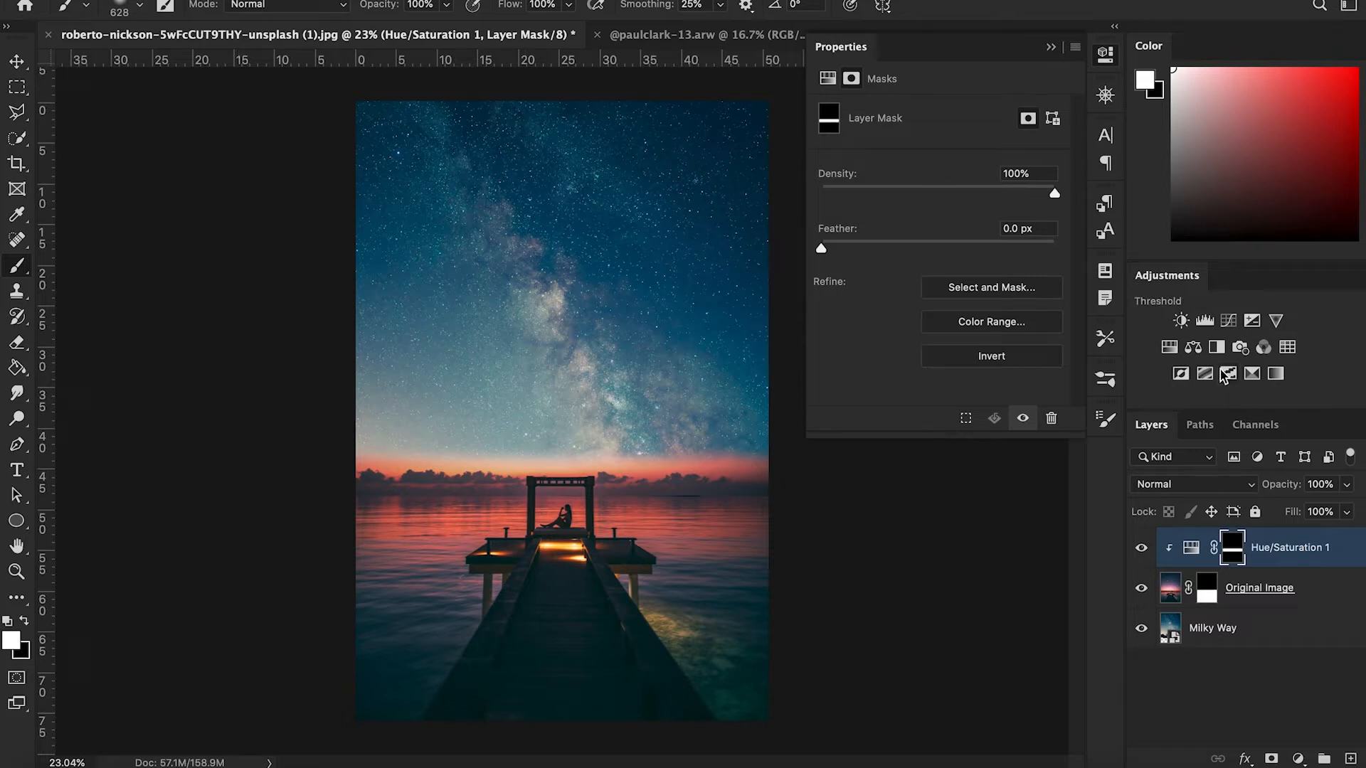
- Add a clipped Color Balance adjustment with midtones Cyan-Red -10, Magenta-Green -8, Yellow-Blue +12, and invert its mask
left_click(1193, 346)
left_click_drag(908, 158, 903, 158)
left_click_drag(912, 225, 906, 189)
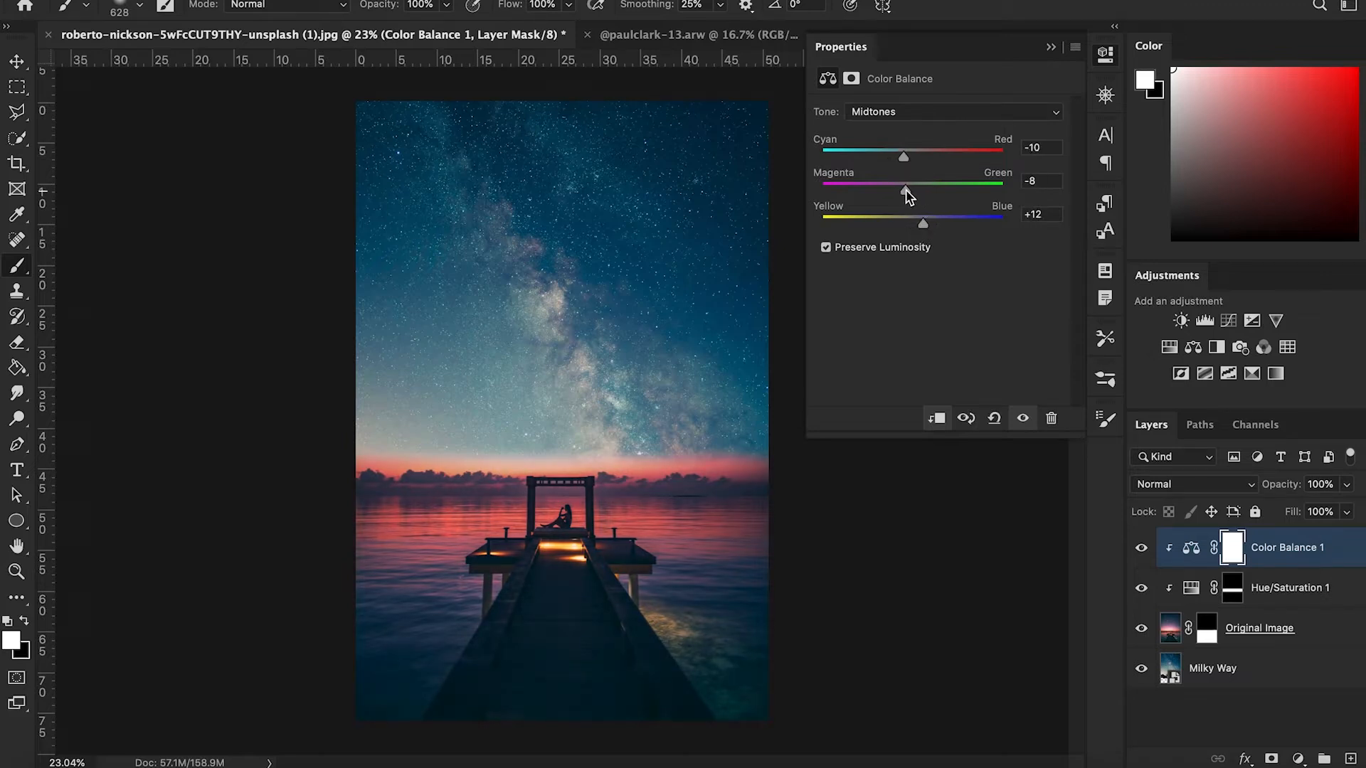
key("super+i")
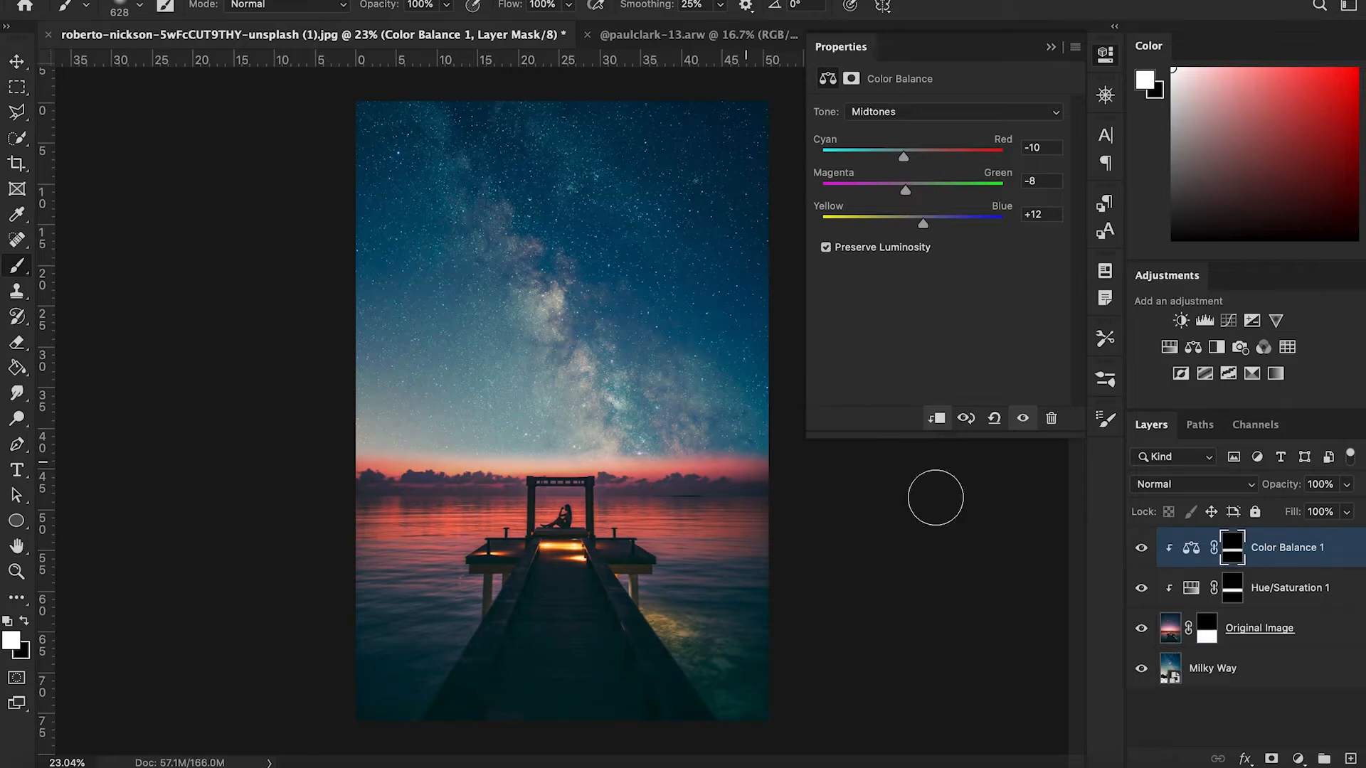
- On the Original Image mask, paint black across the horizon with a larger brush at 50% flow
left_click(1208, 639)
key("bracketleft")
key("bracketleft")
key("bracketleft")
key("bracketleft")
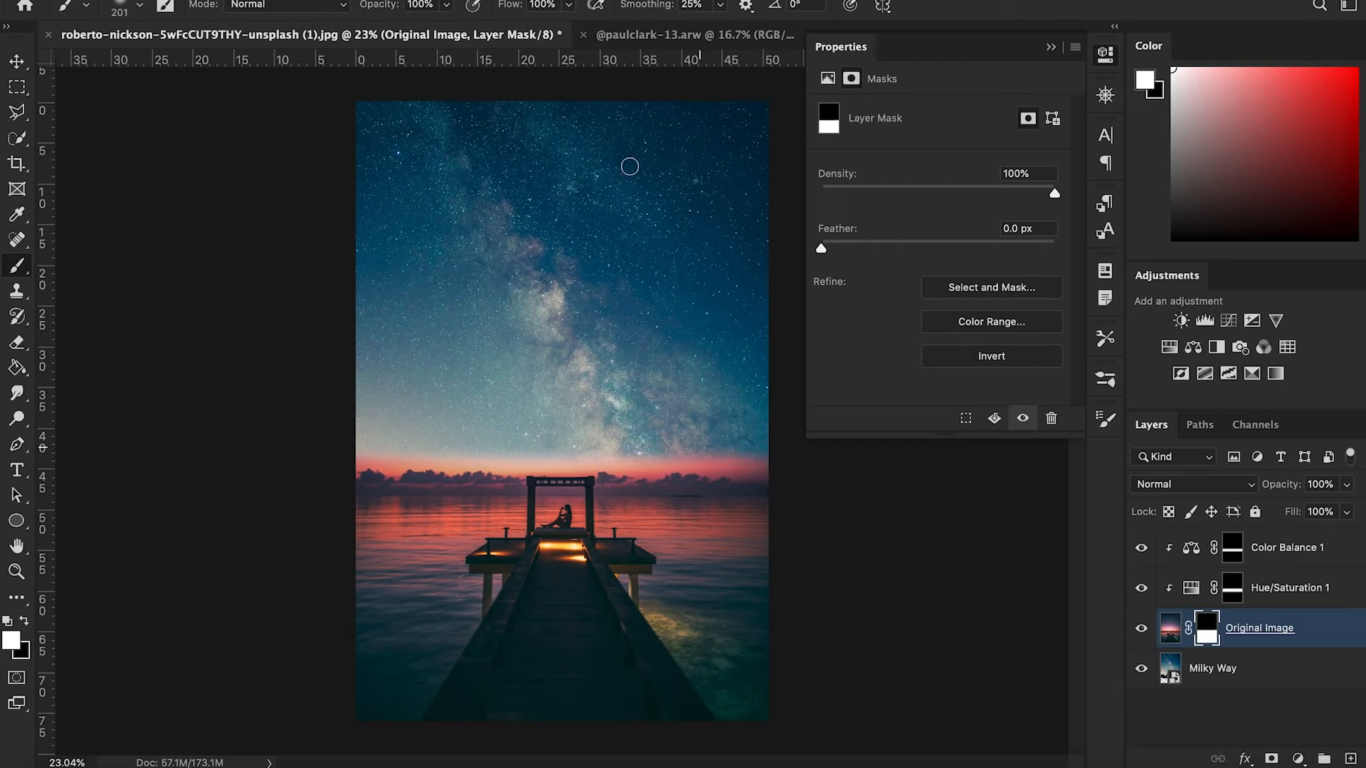
type("50")
key("Return")
key("x")
key("bracketright")
key("bracketright")
key("bracketright")
key("bracketright")
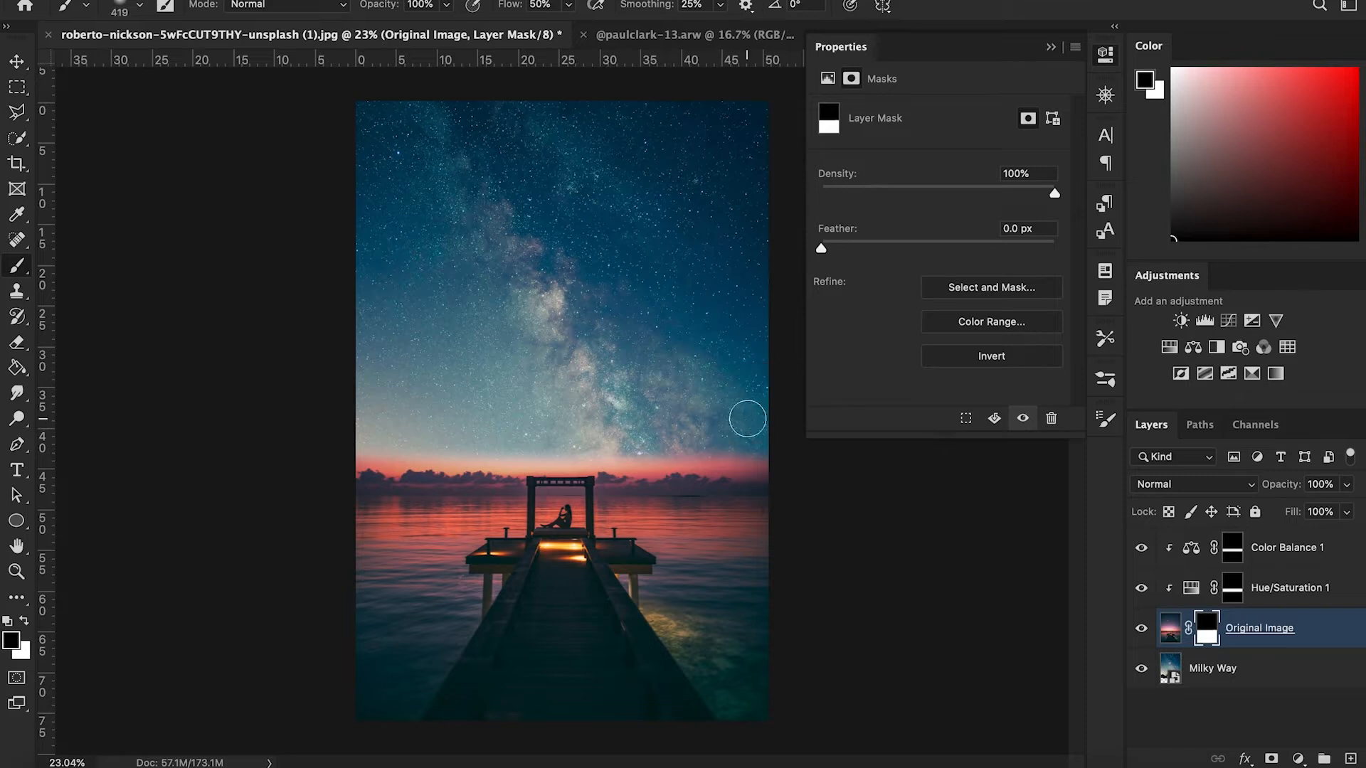
mouse_move(697, 449)
left_mouse_down()
mouse_move(423, 456)
mouse_move(344, 444)
left_mouse_up()
- Set the brush flow to 10% and paint over the horizon again to refine the blend
left_click_drag(549, 5, 334, 7)
type("10")
key("Return")
left_click_drag(623, 390, 653, 390)
left_click_drag(742, 474, 323, 467)
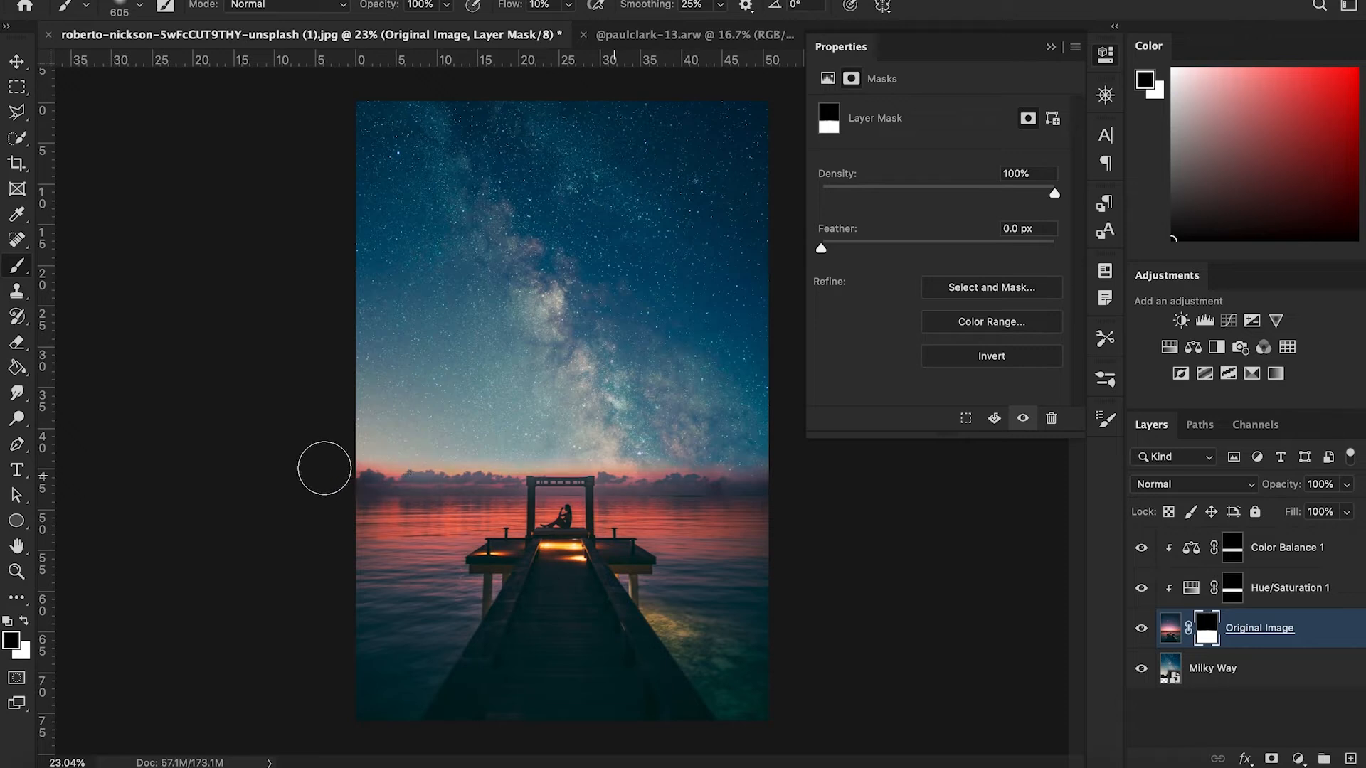
key("x")
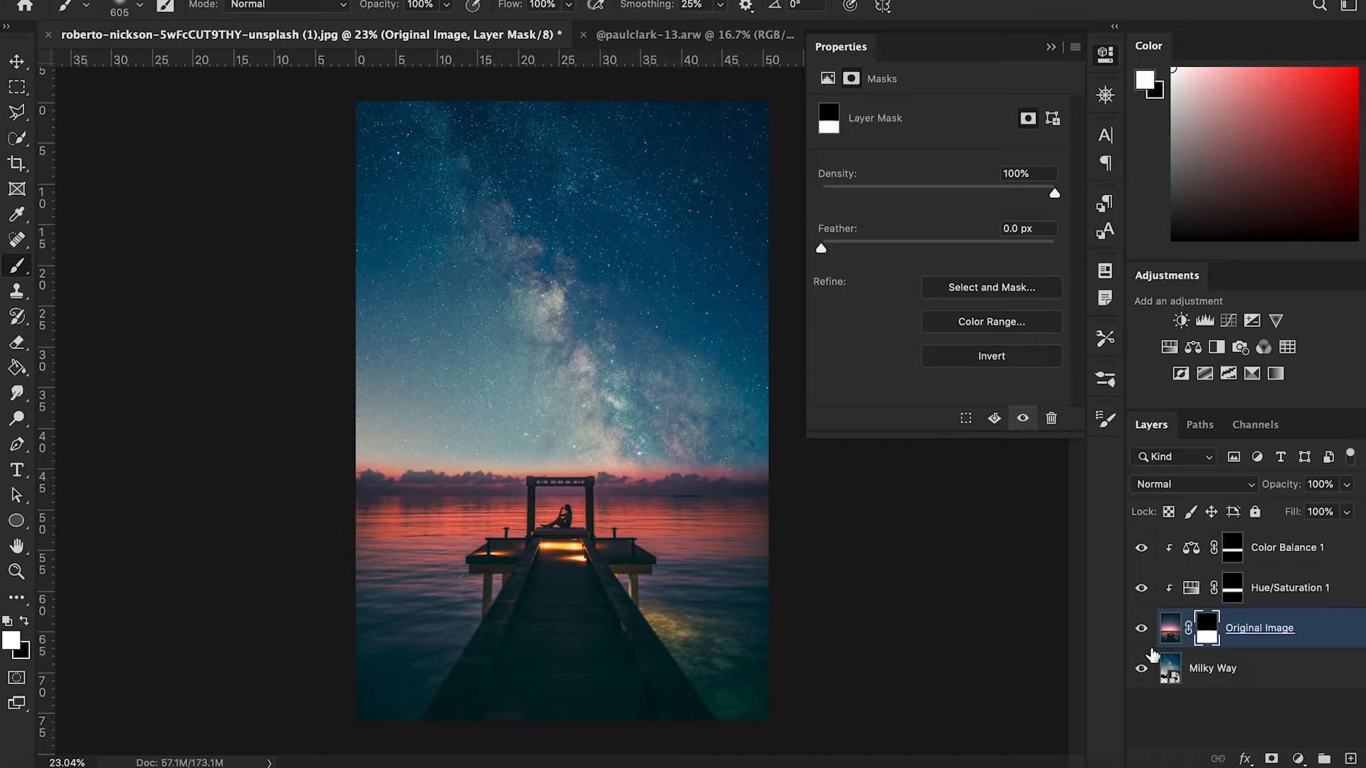
- Toggle the Milky Way layer's visibility to compare the result, then collapse the Properties panel
left_click(1143, 670)
left_click(1143, 669)
left_click(1050, 47)
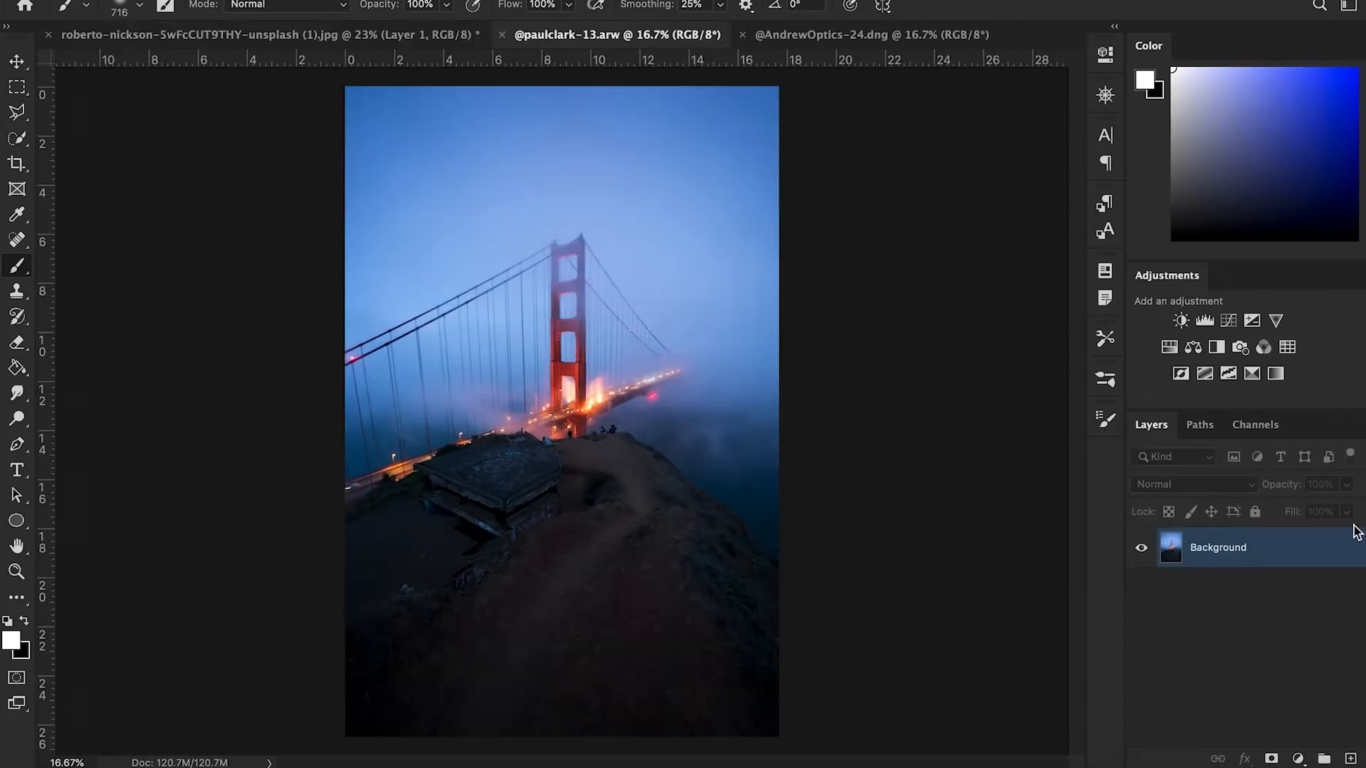
- In the Golden Gate document, unlock the Background layer and rename it Original
double_click(1216, 546)
double_click(1216, 545)
type("o")
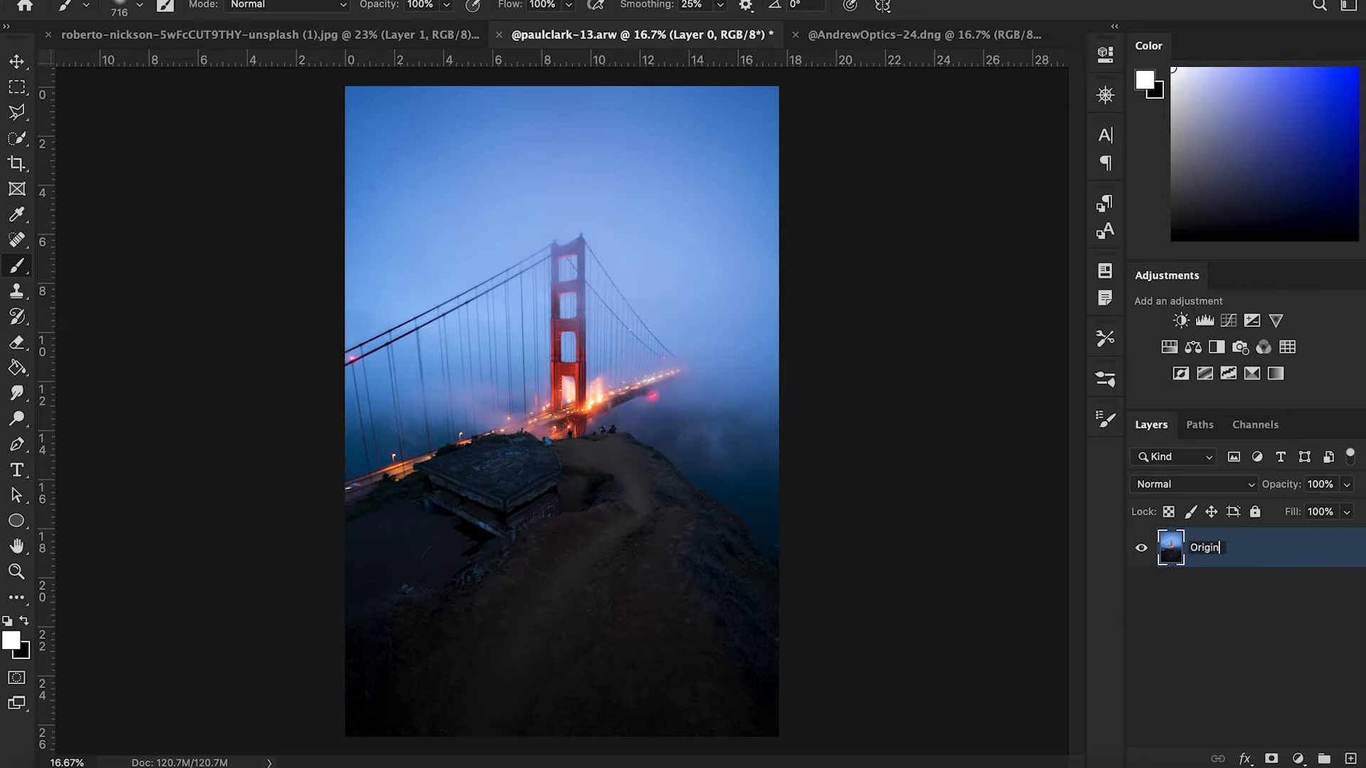
key("Return")
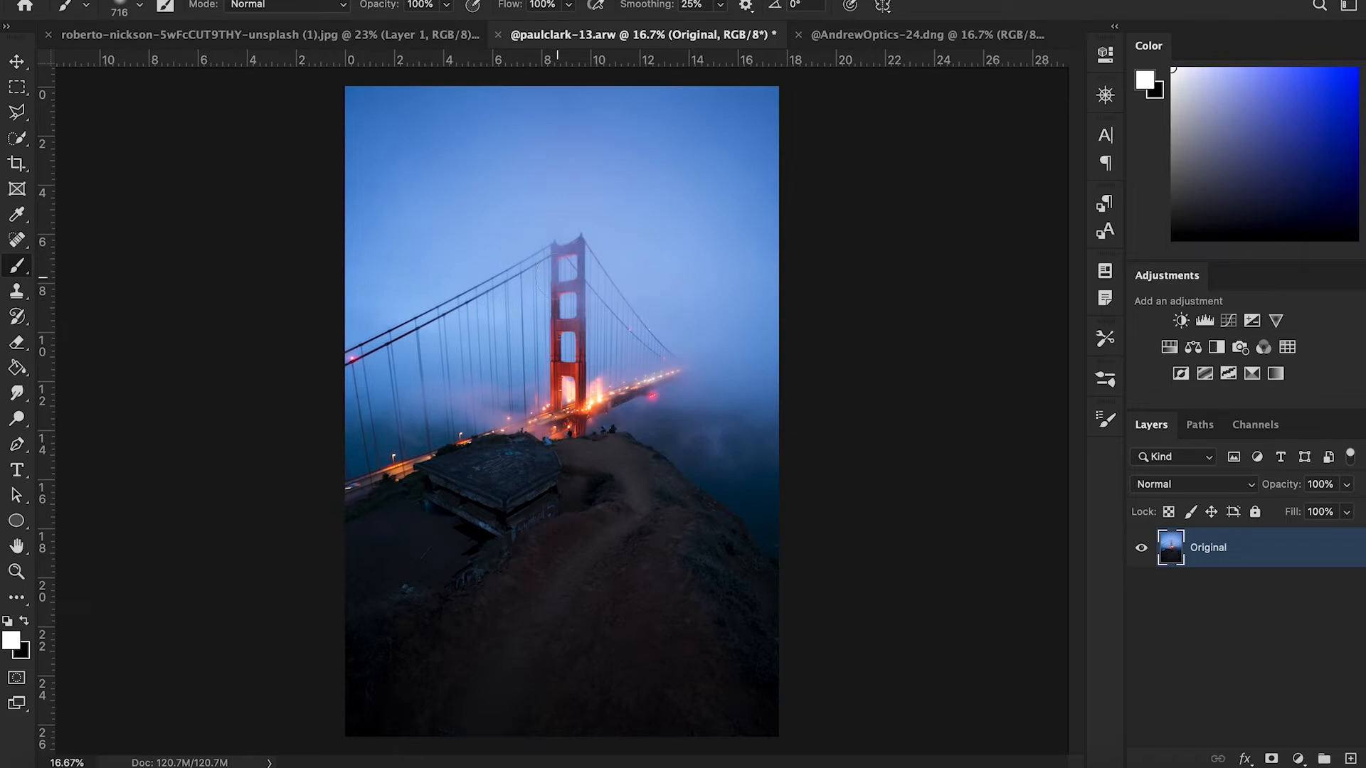
- Place the sunset cloud photo into the document and rotate it about -10° to cover the sky
scroll(552, 277, "up", 3)
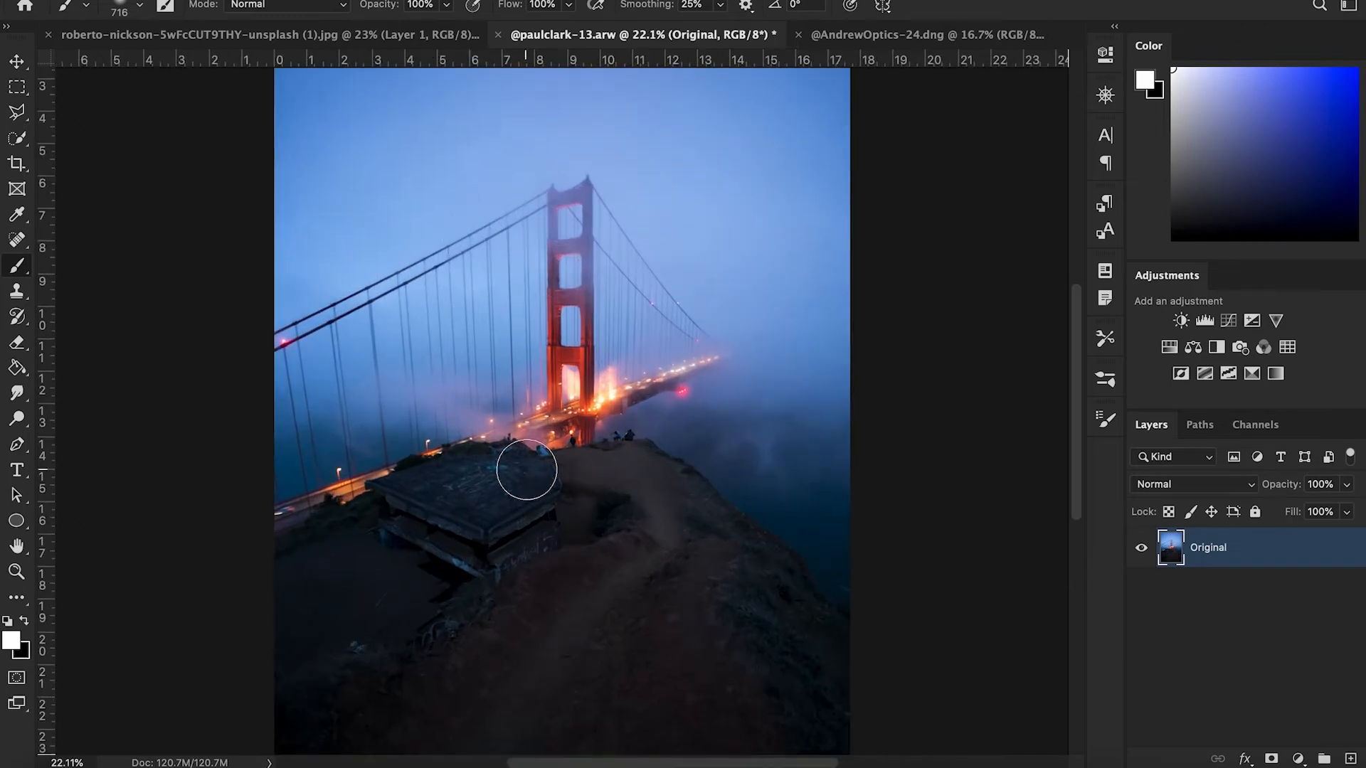
scroll(509, 349, "down", 2)
scroll(509, 348, "down", 4)
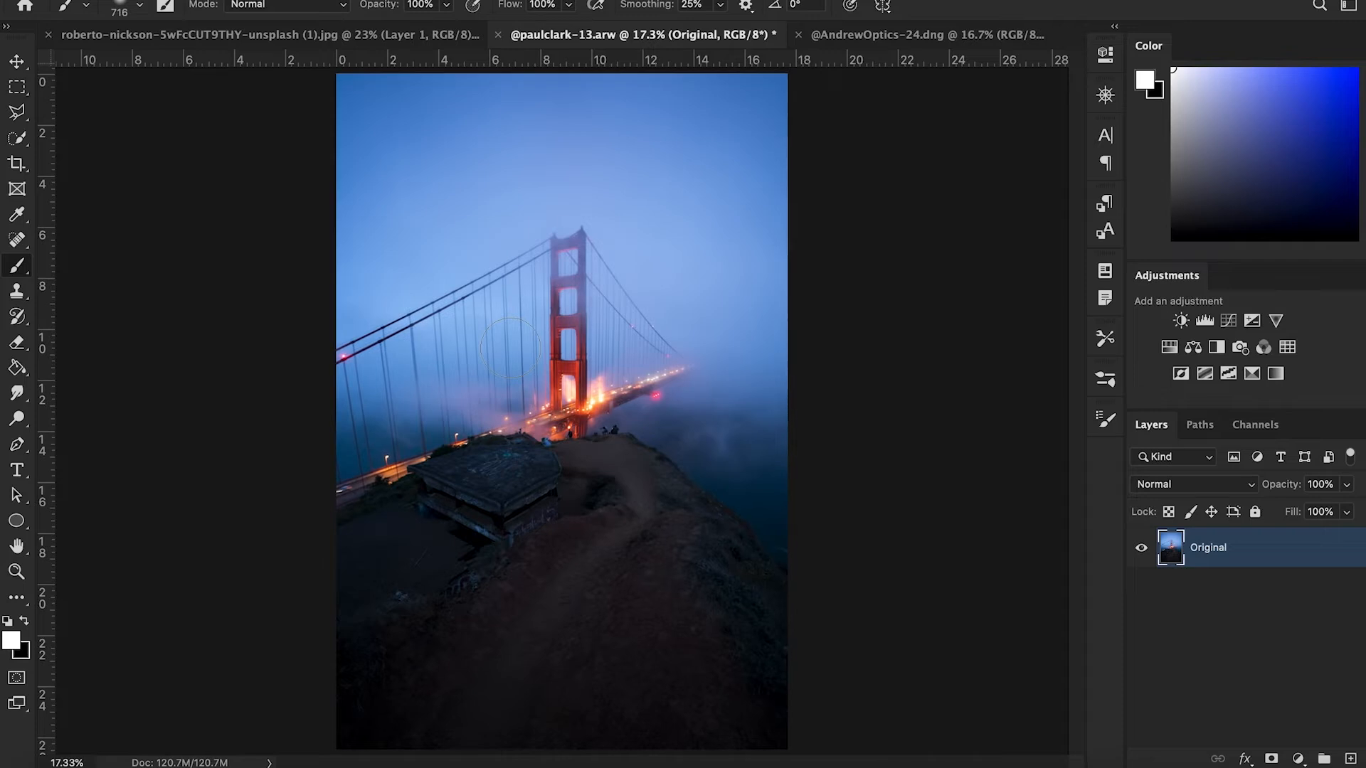
left_click(36, 762)
left_click_drag(743, 353, 678, 497)
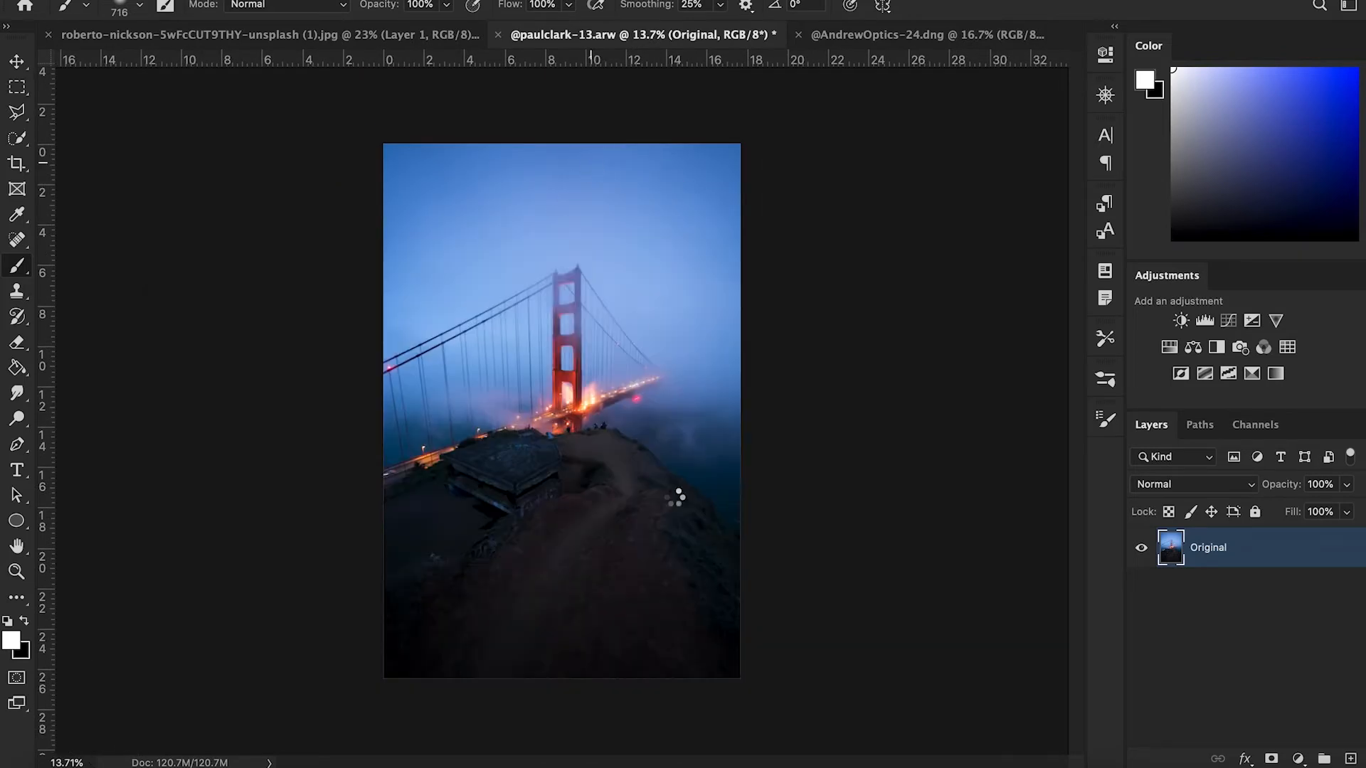
left_click_drag(741, 291, 875, 50)
left_click_drag(605, 358, 579, 363)
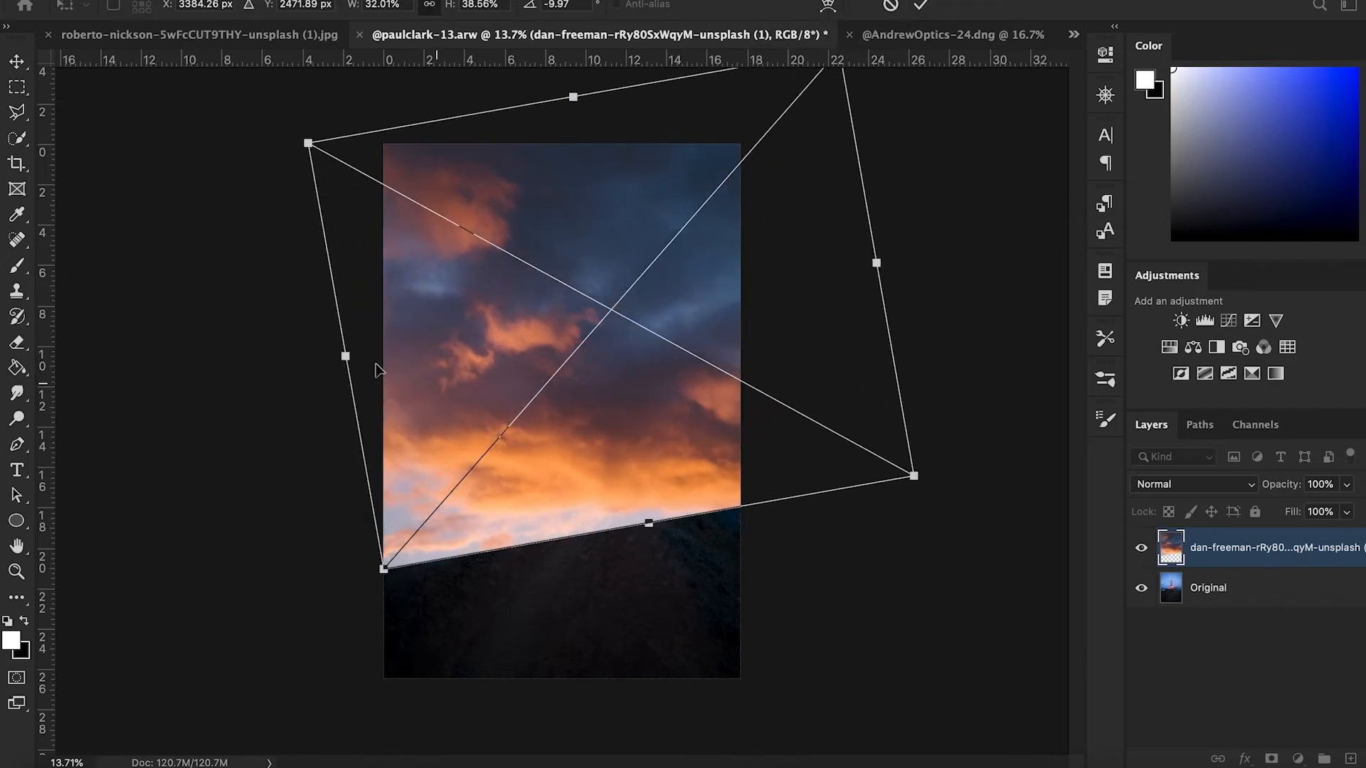
- Rename the cloud photo layer to Sky
double_click(1255, 547)
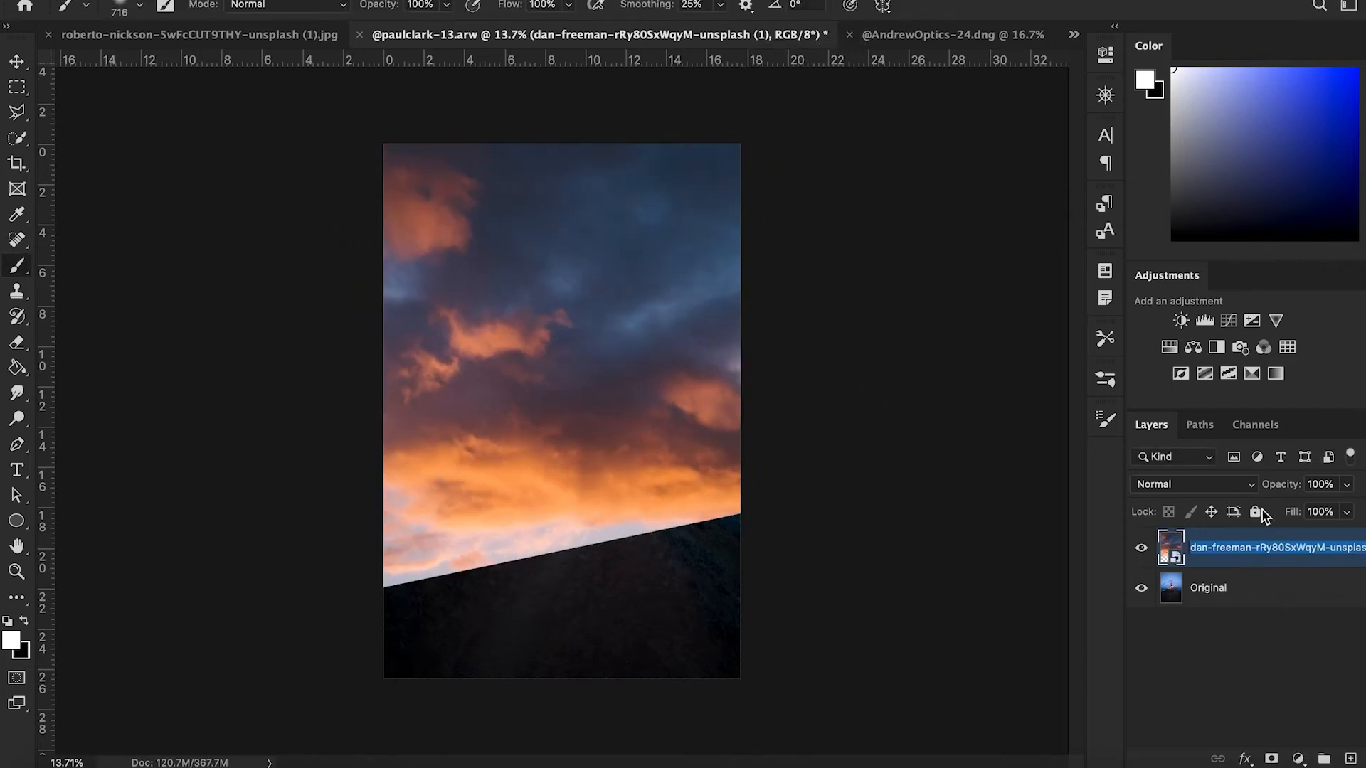
type("Sky")
key("Return")
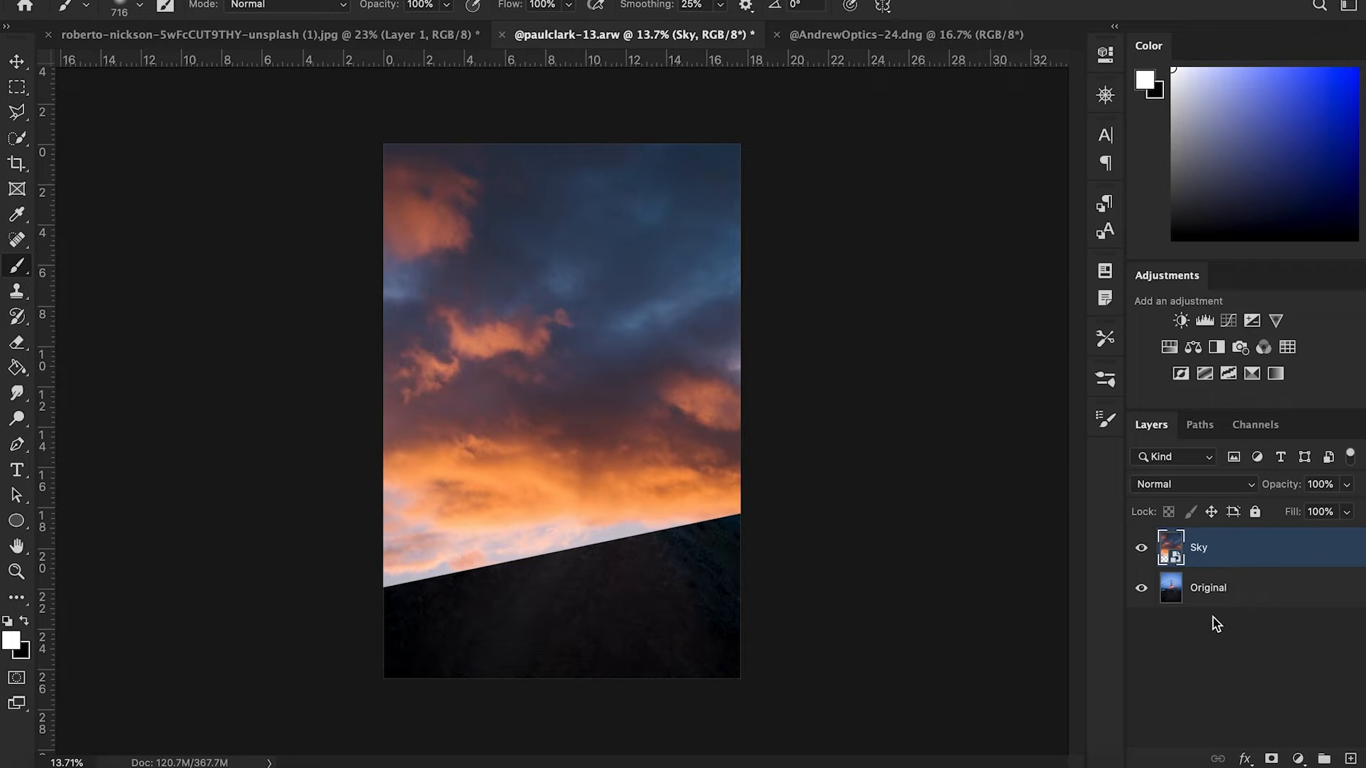
- Add a black layer mask to the Sky layer and draw a 30% Foreground to Background gradient from the top corner to reveal the clouds
left_click(1271, 758)
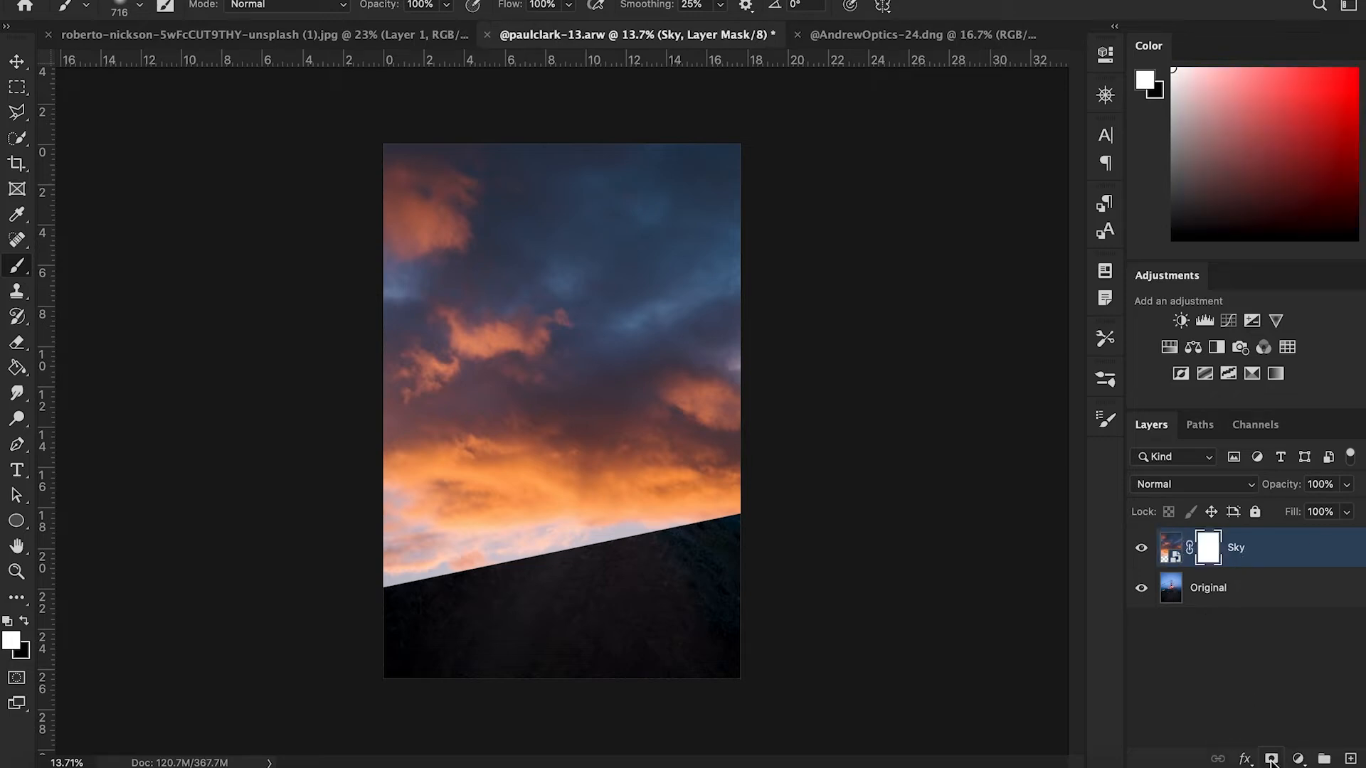
key("ctrl+i")
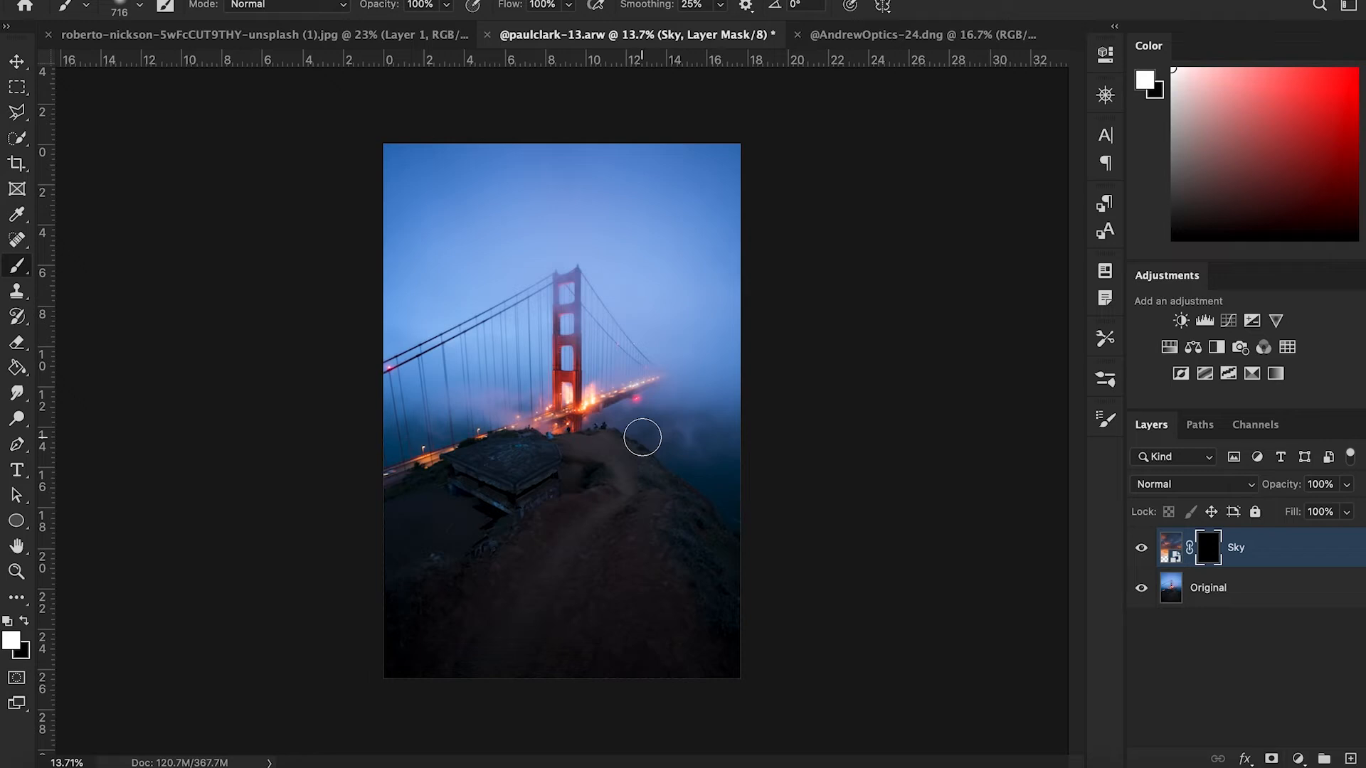
key("g")
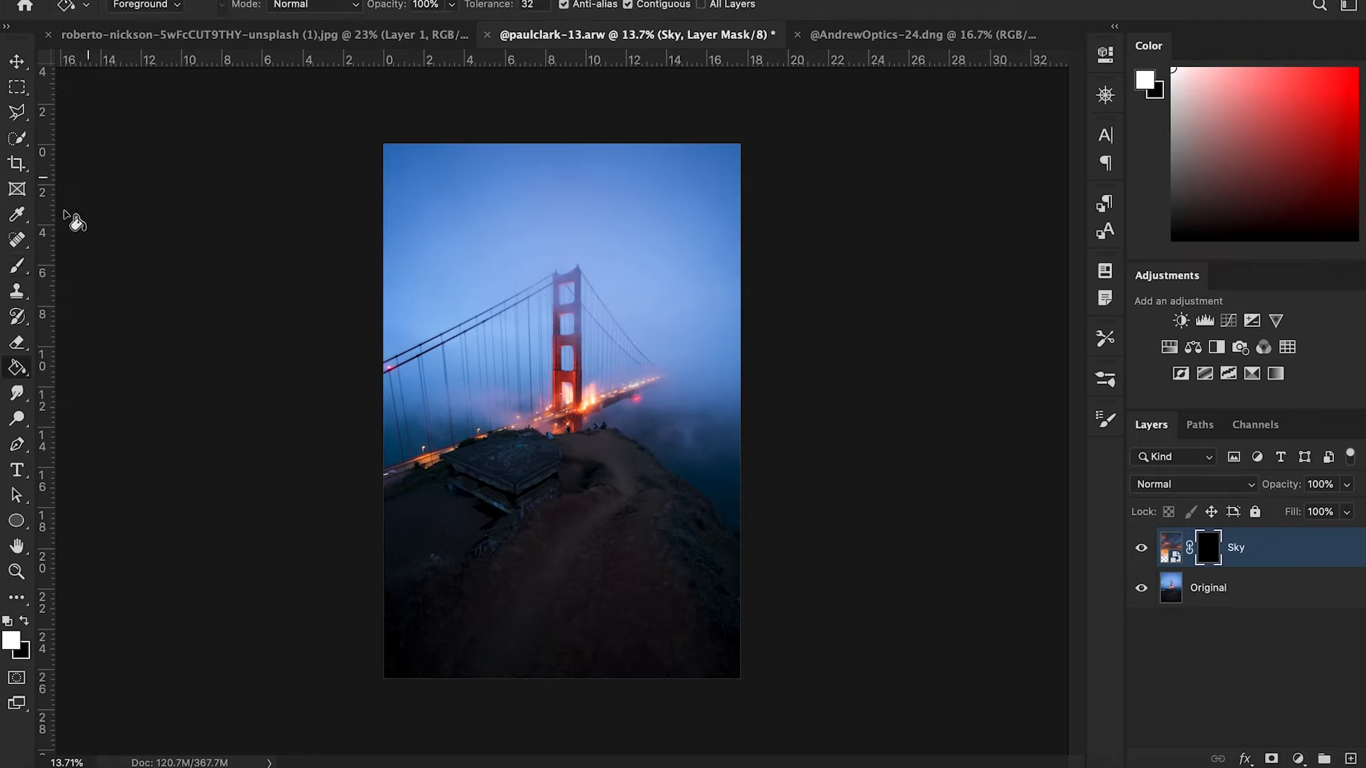
key("shift+g")
right_click(23, 375)
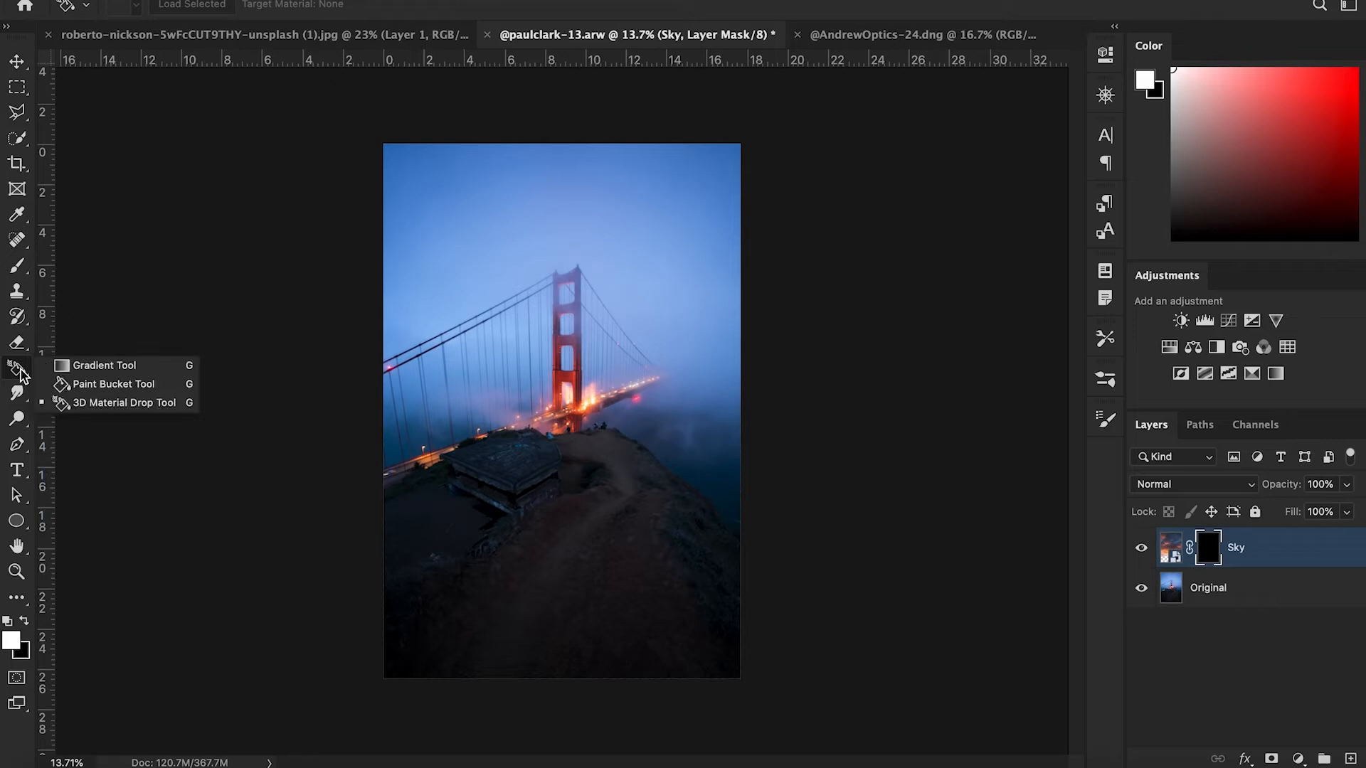
left_click(83, 364)
left_click(149, 9)
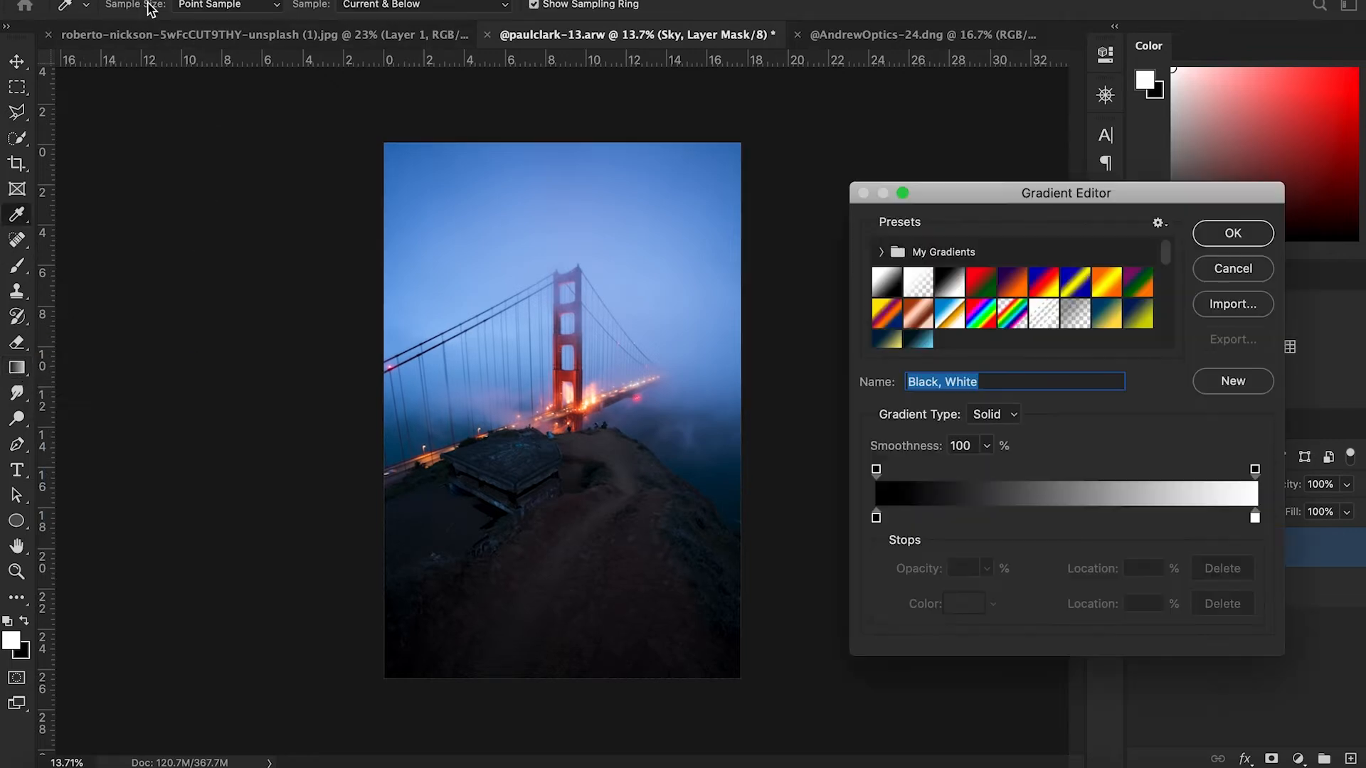
left_click(888, 286)
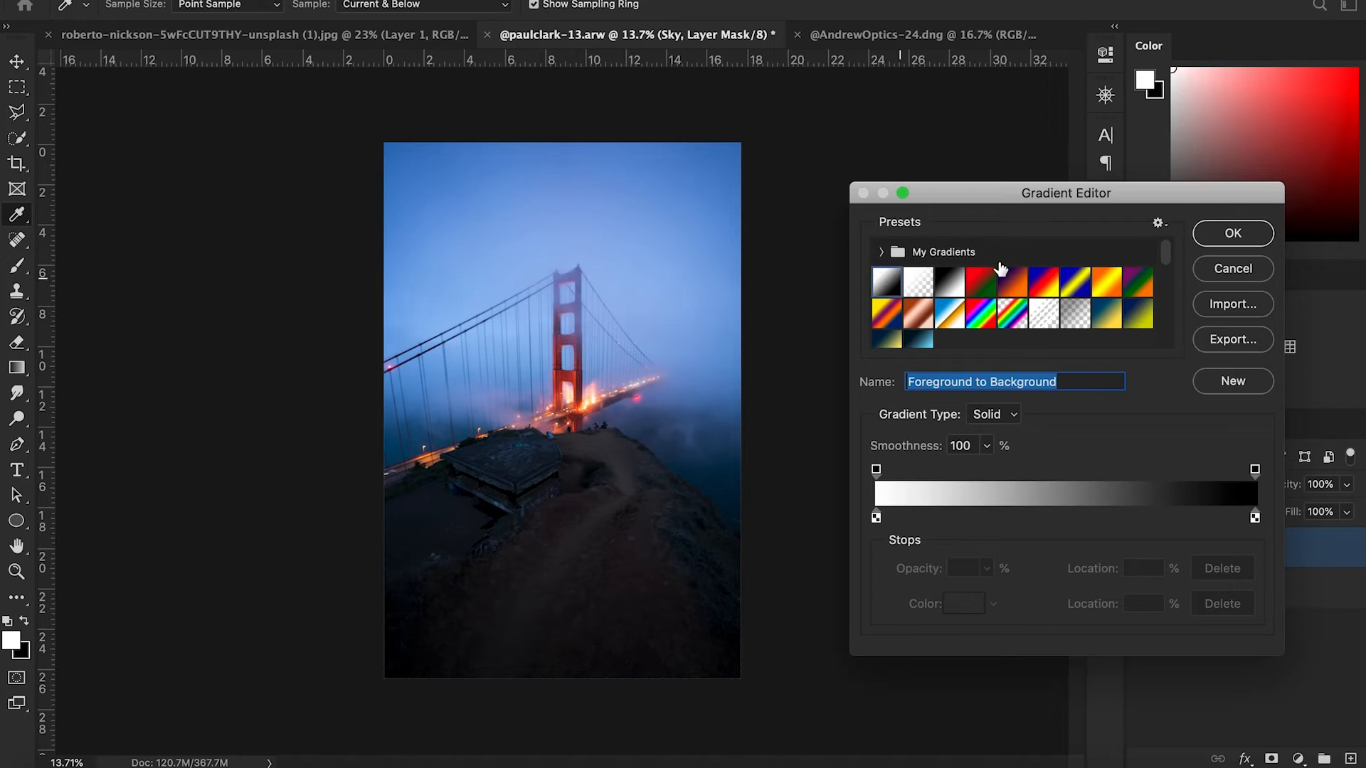
left_click(1233, 232)
left_click_drag(373, 128, 775, 485)
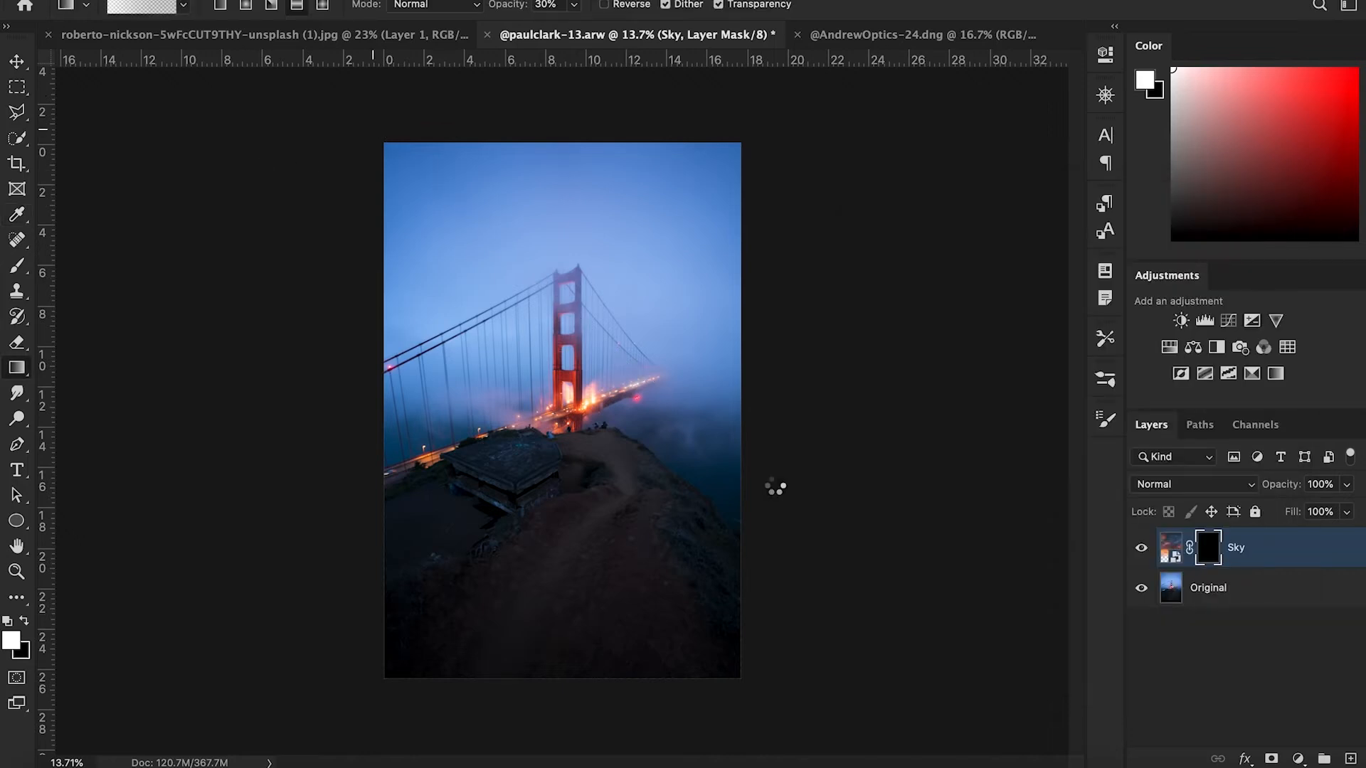
left_click_drag(365, 136, 639, 306)
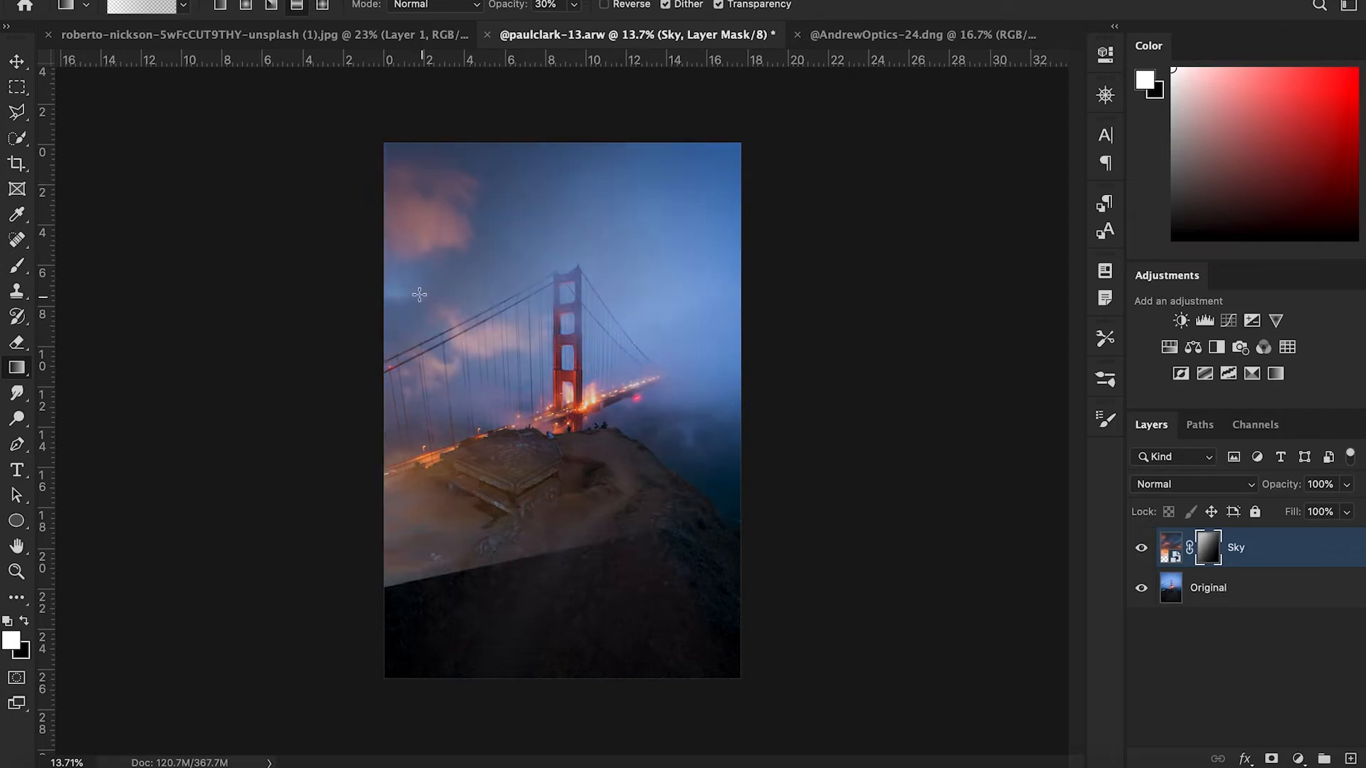
- Draw further diagonal gradients on the Sky mask to reveal more clouds, undoing one of them
left_click_drag(421, 295, 727, 305)
left_click_drag(501, 181, 747, 277)
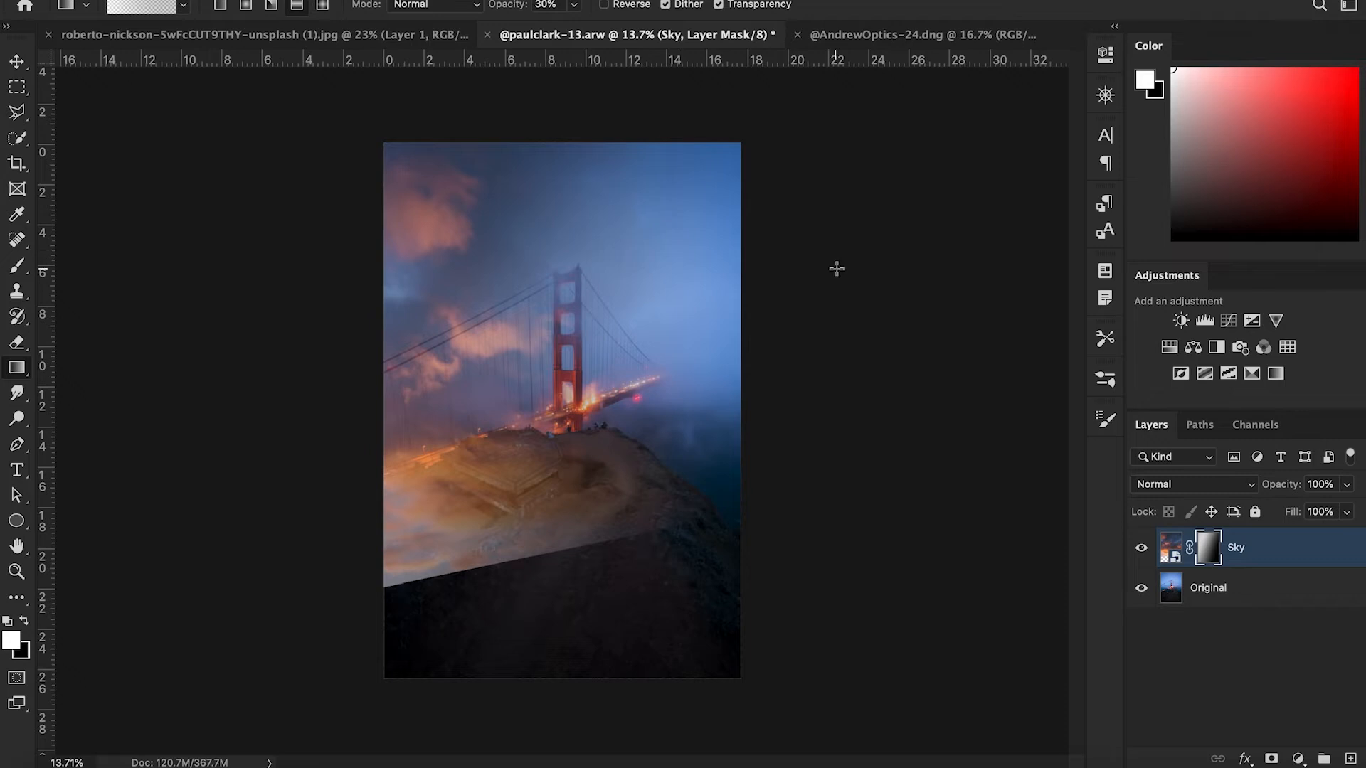
key("super+z")
left_click_drag(443, 193, 676, 425)
left_click_drag(376, 254, 645, 417)
left_click_drag(461, 334, 606, 348)
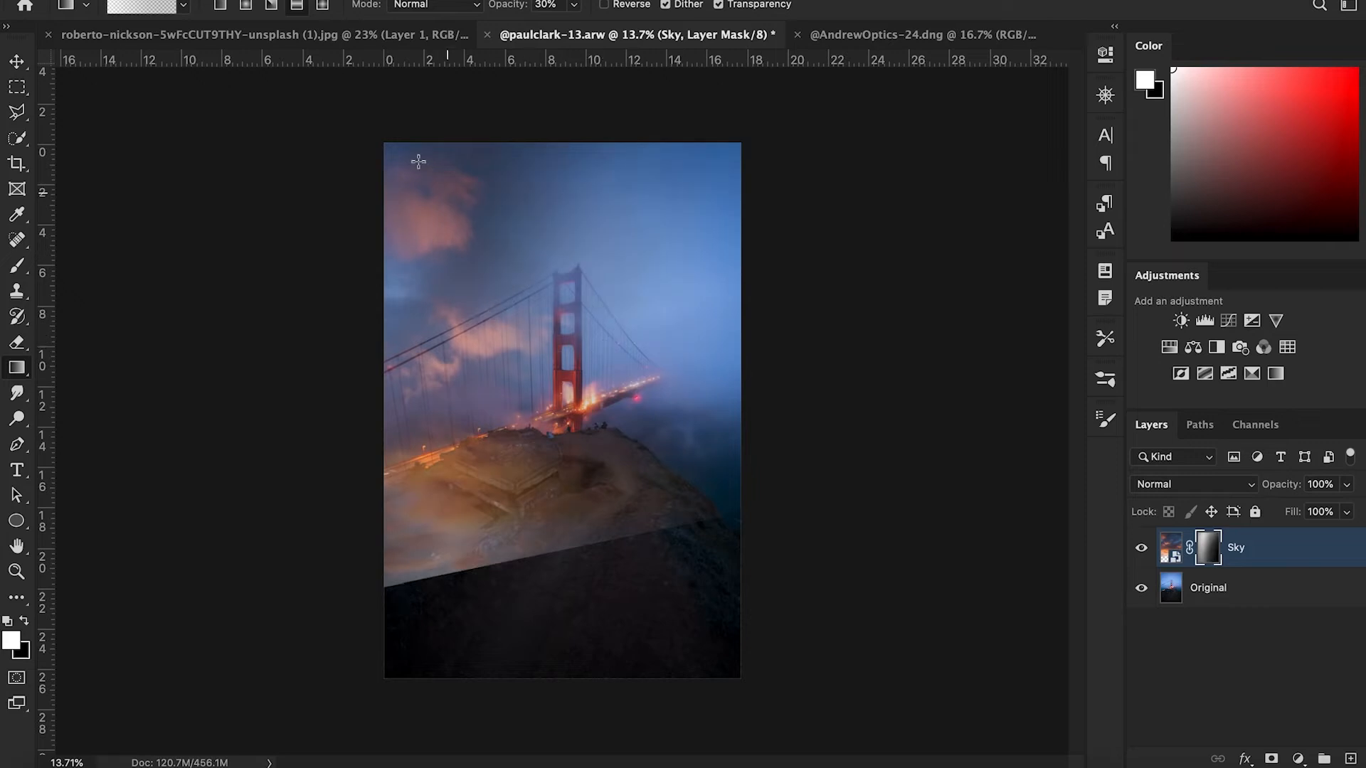
left_click_drag(341, 88, 924, 419)
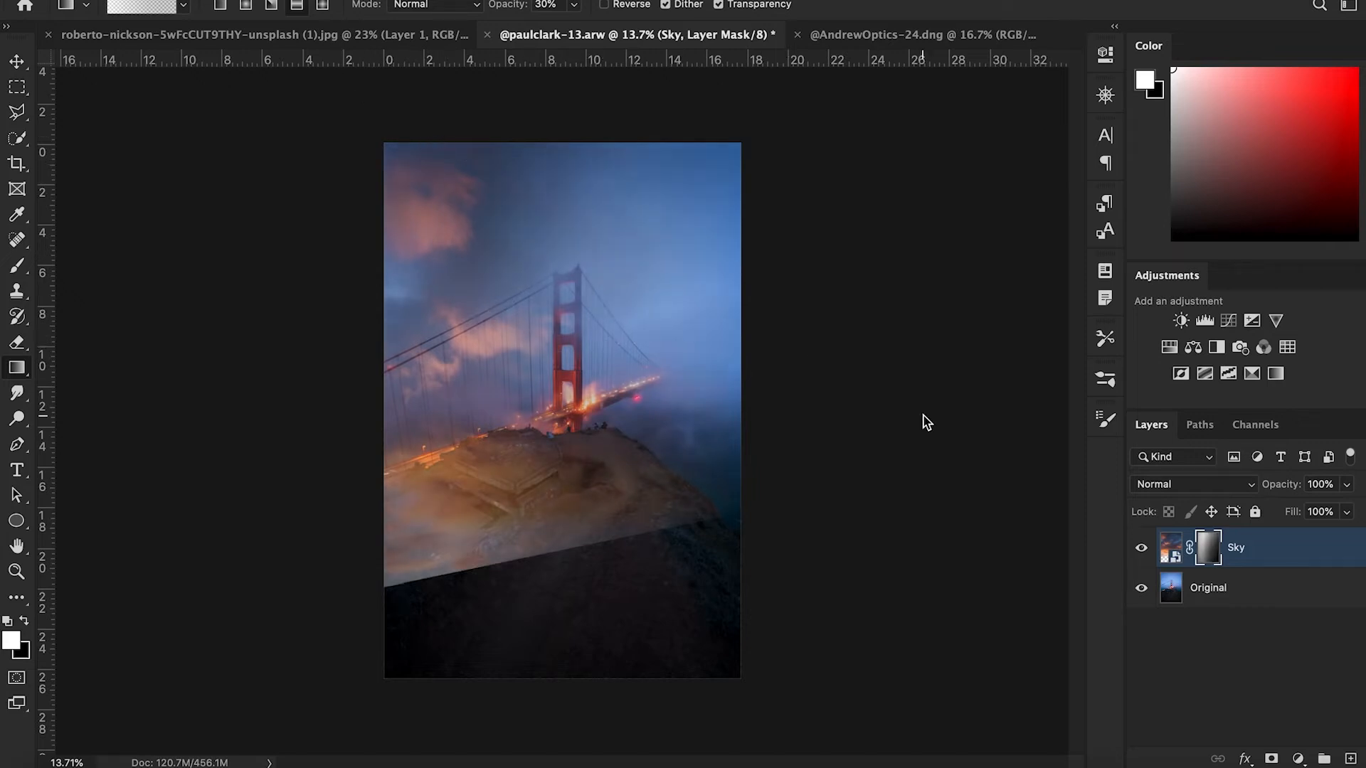
left_click_drag(274, 140, 826, 502)
- Paint black with a large soft brush over the cliff and foreground on the Sky mask to hide the clouds there
key("b")
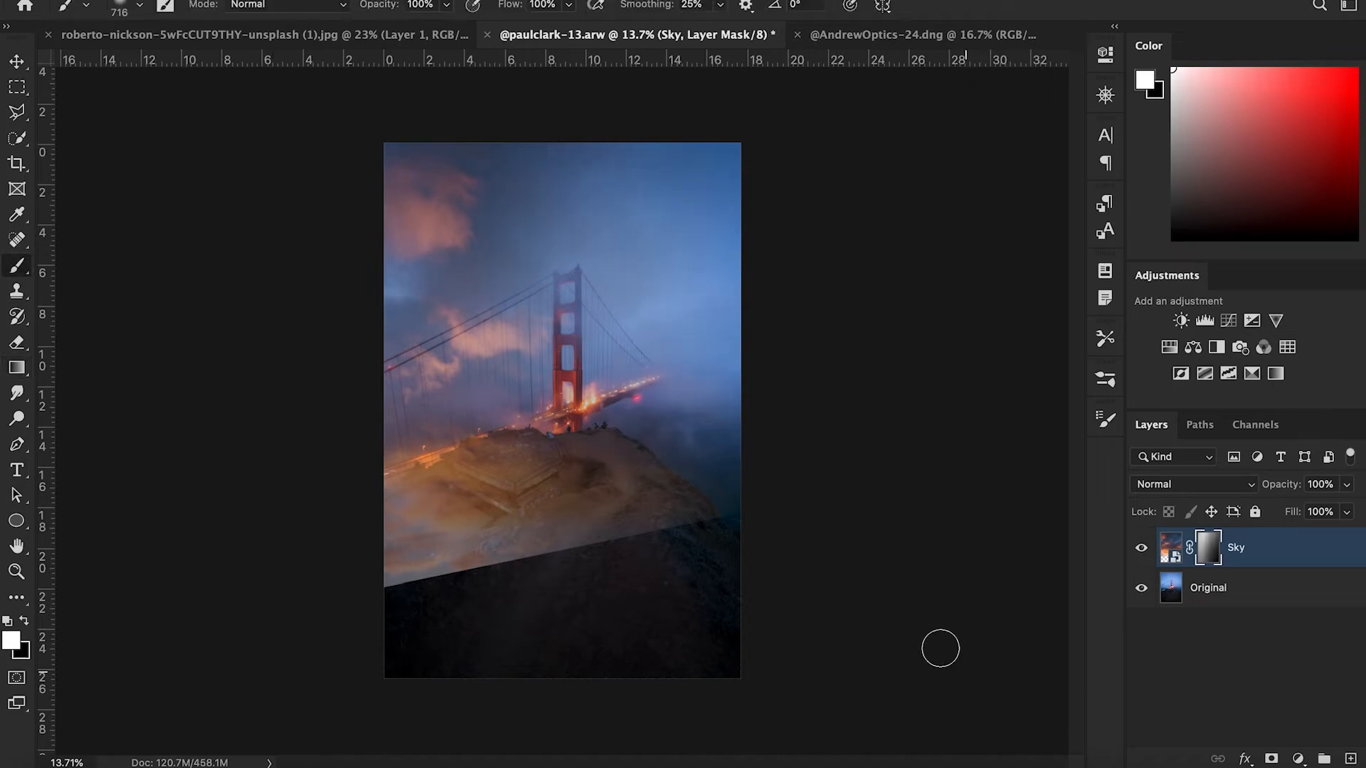
mouse_move(614, 448)
left_mouse_down()
mouse_move(709, 455)
mouse_move(739, 482)
left_mouse_up()
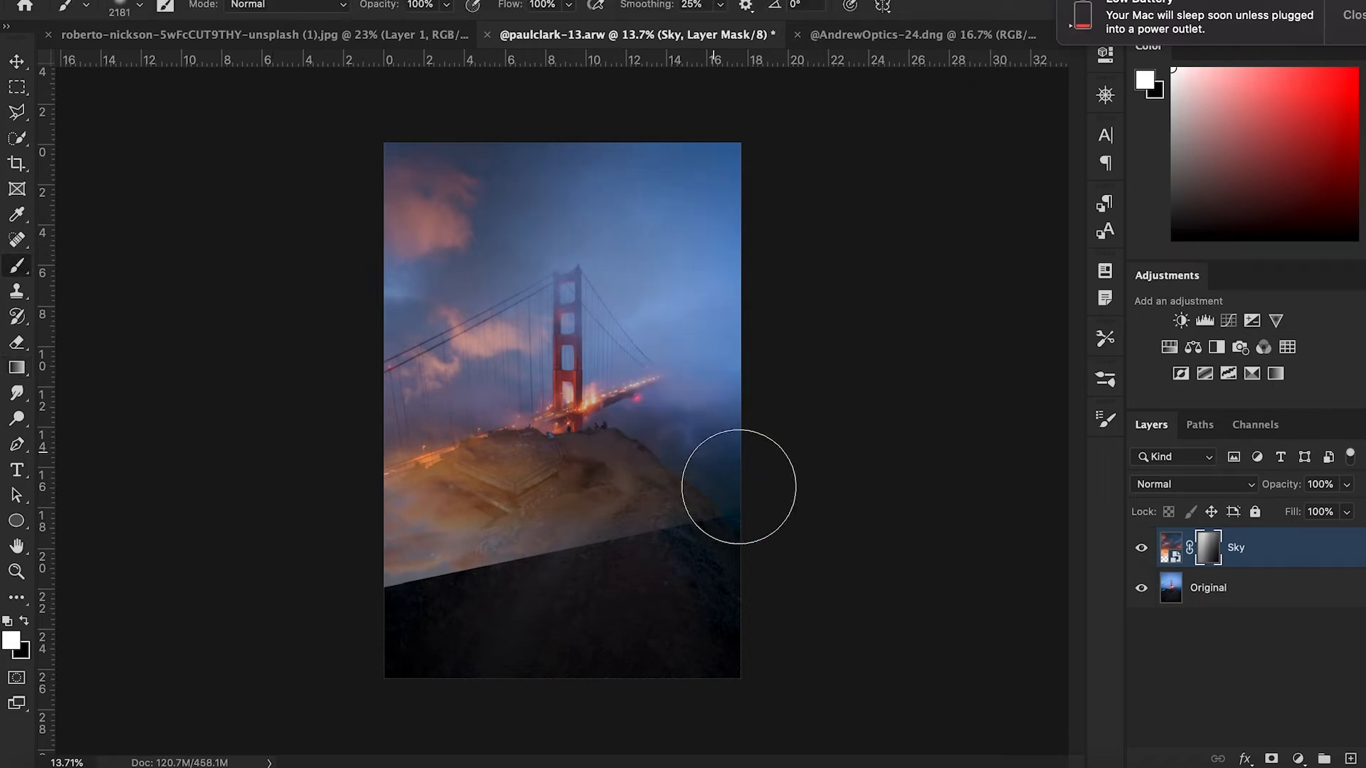
left_click(1334, 25)
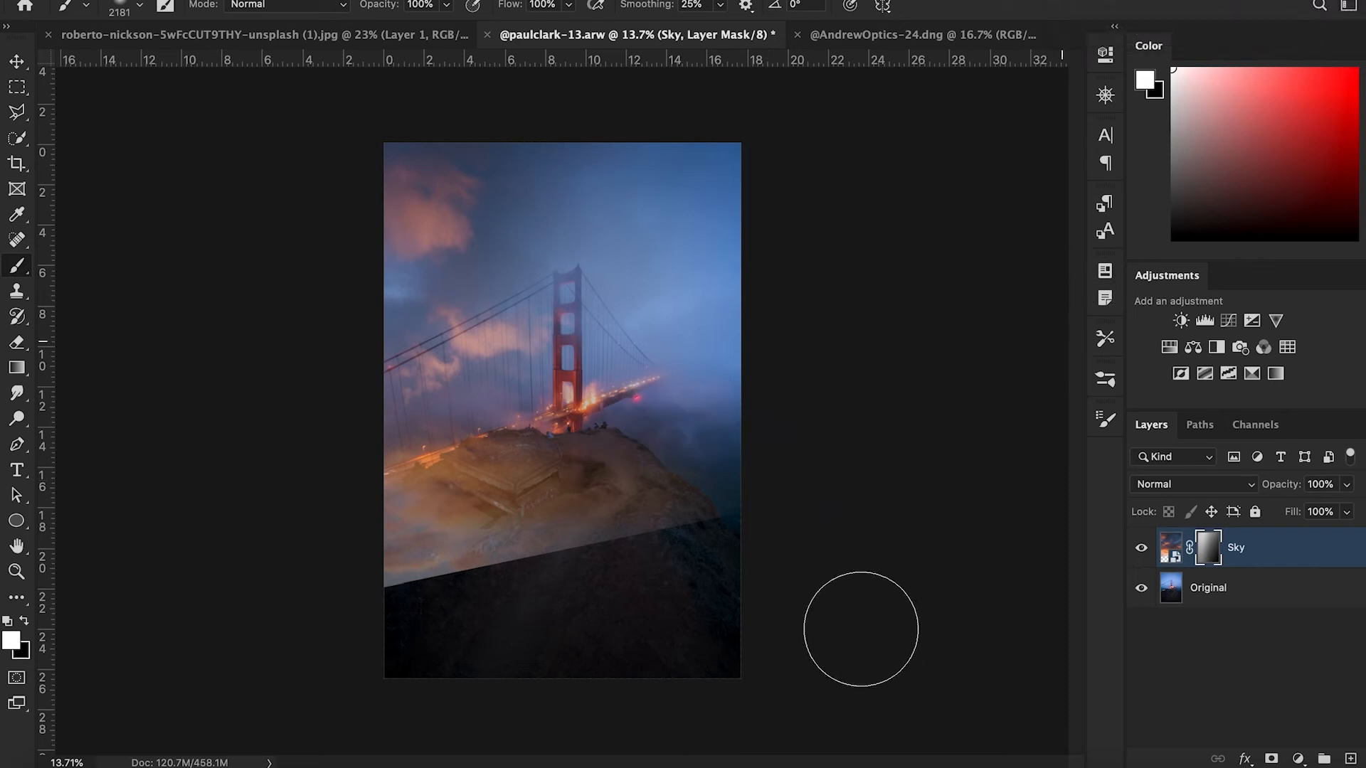
key("x")
mouse_move(503, 542)
left_mouse_down()
mouse_move(427, 536)
mouse_move(578, 489)
mouse_move(383, 543)
mouse_move(673, 460)
mouse_move(697, 431)
mouse_move(379, 530)
mouse_move(762, 428)
mouse_move(532, 516)
mouse_move(621, 465)
mouse_move(695, 467)
mouse_move(825, 420)
mouse_move(550, 521)
mouse_move(364, 534)
mouse_move(780, 491)
left_mouse_up()
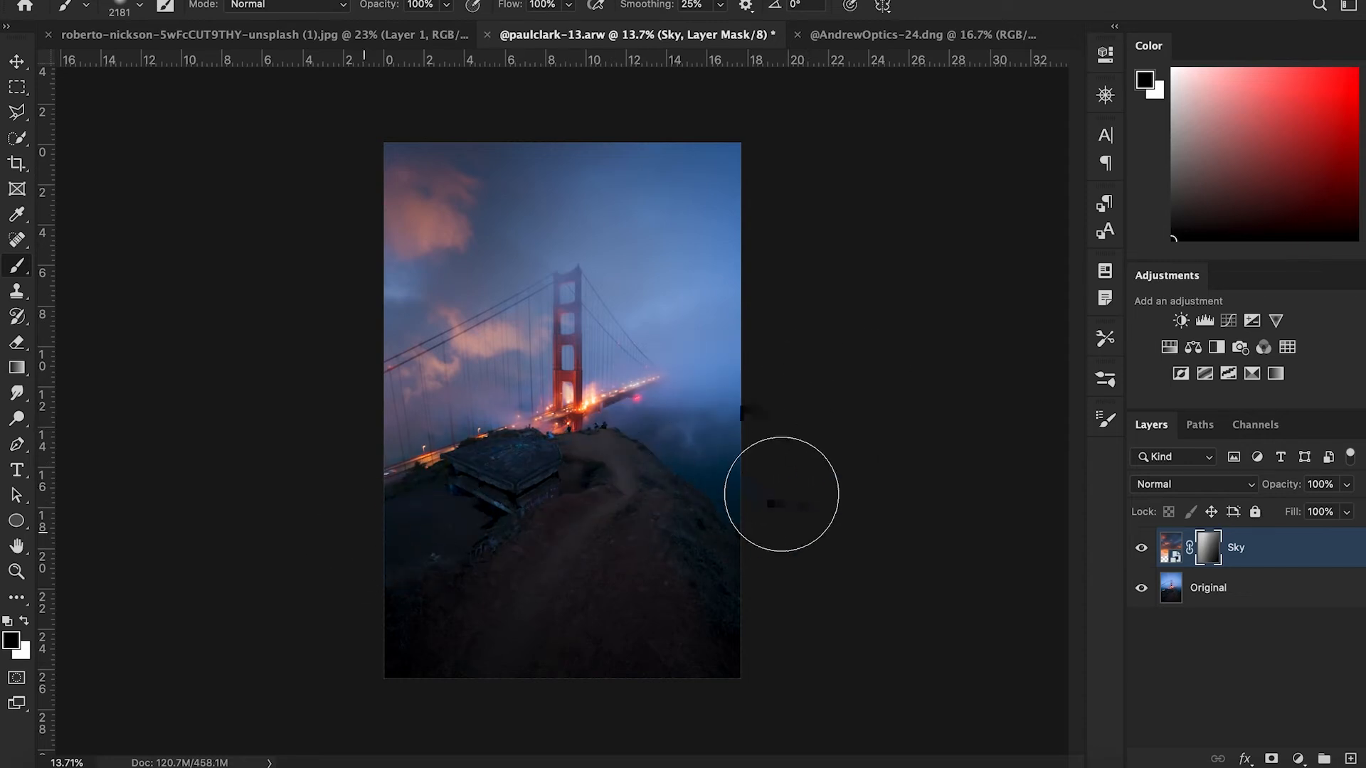
- Paint black across the upper sky around the bridge tower to hide more of the clouds
left_click(1142, 548)
left_click(1142, 547)
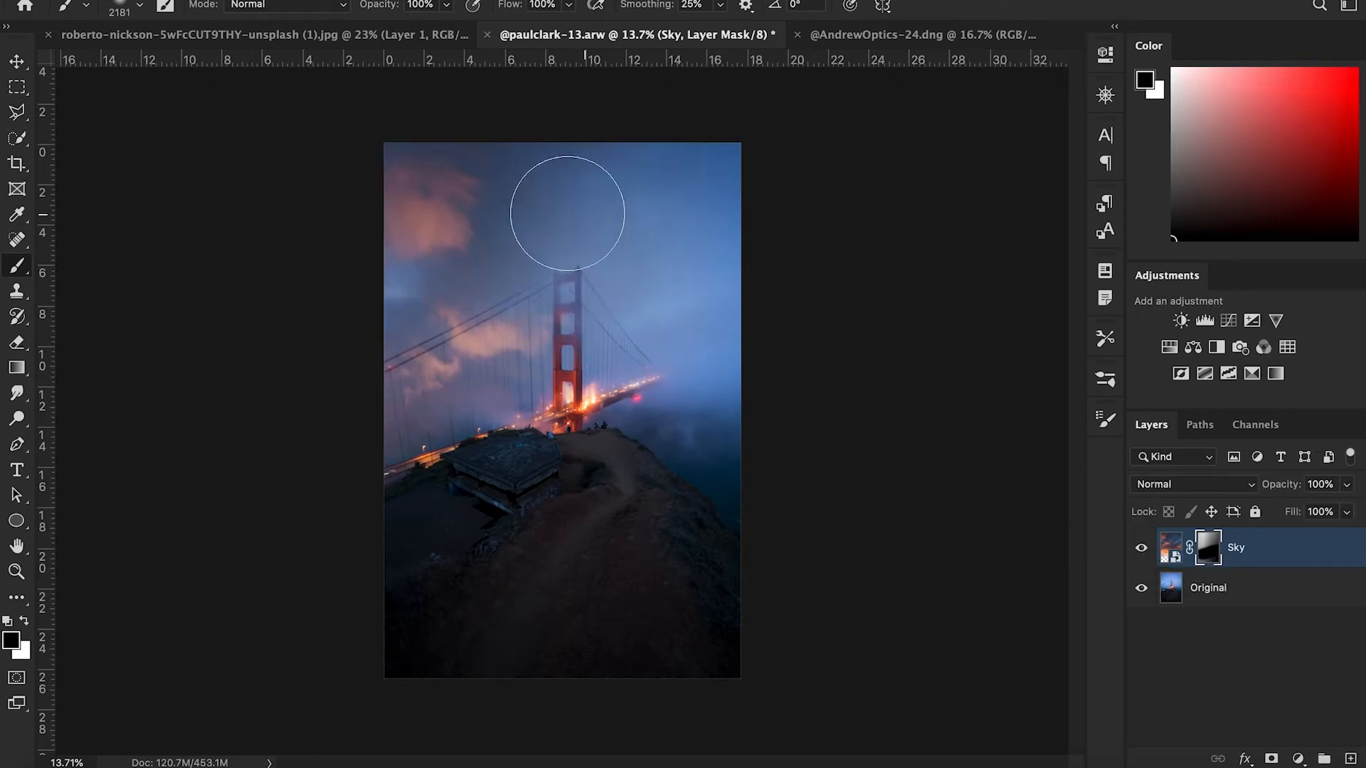
mouse_move(753, 190)
left_mouse_down()
mouse_move(664, 157)
mouse_move(579, 168)
left_mouse_up()
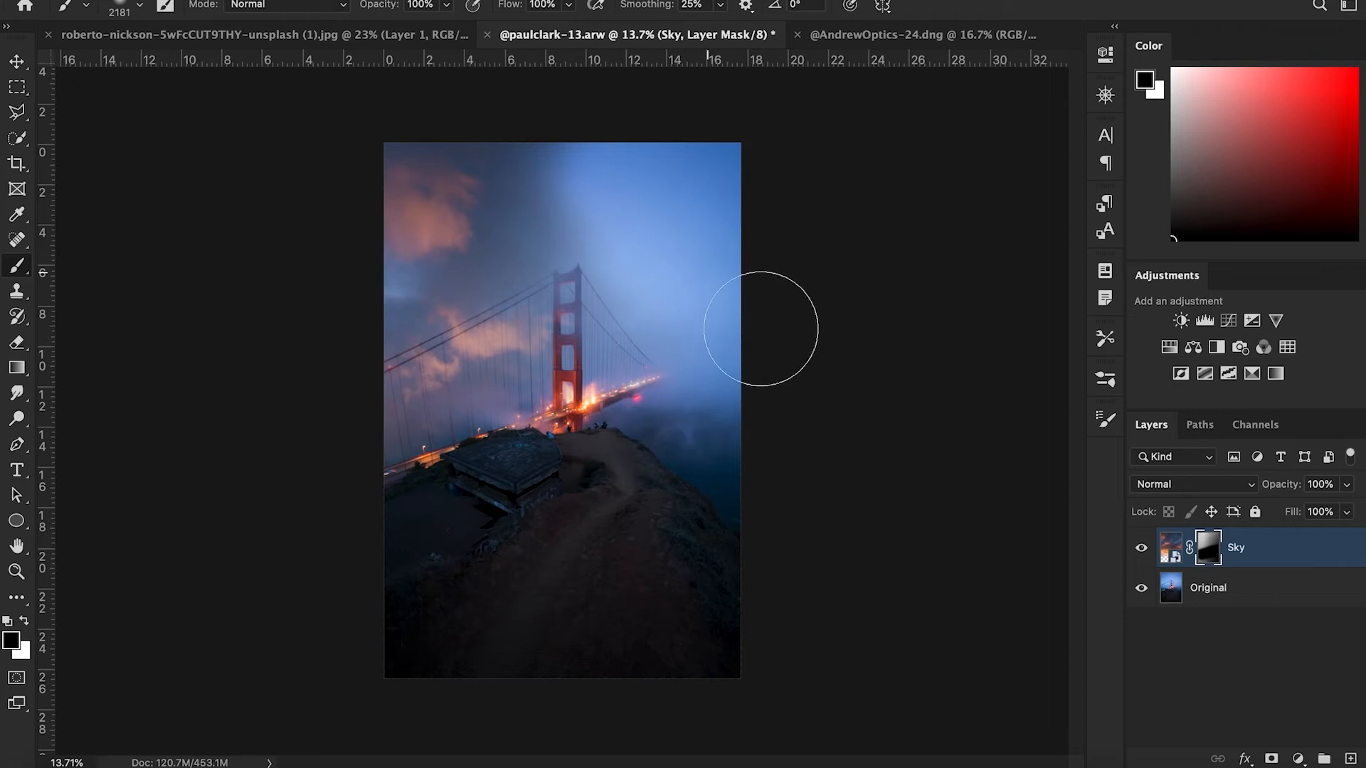
left_click_drag(503, 105, 207, 100)
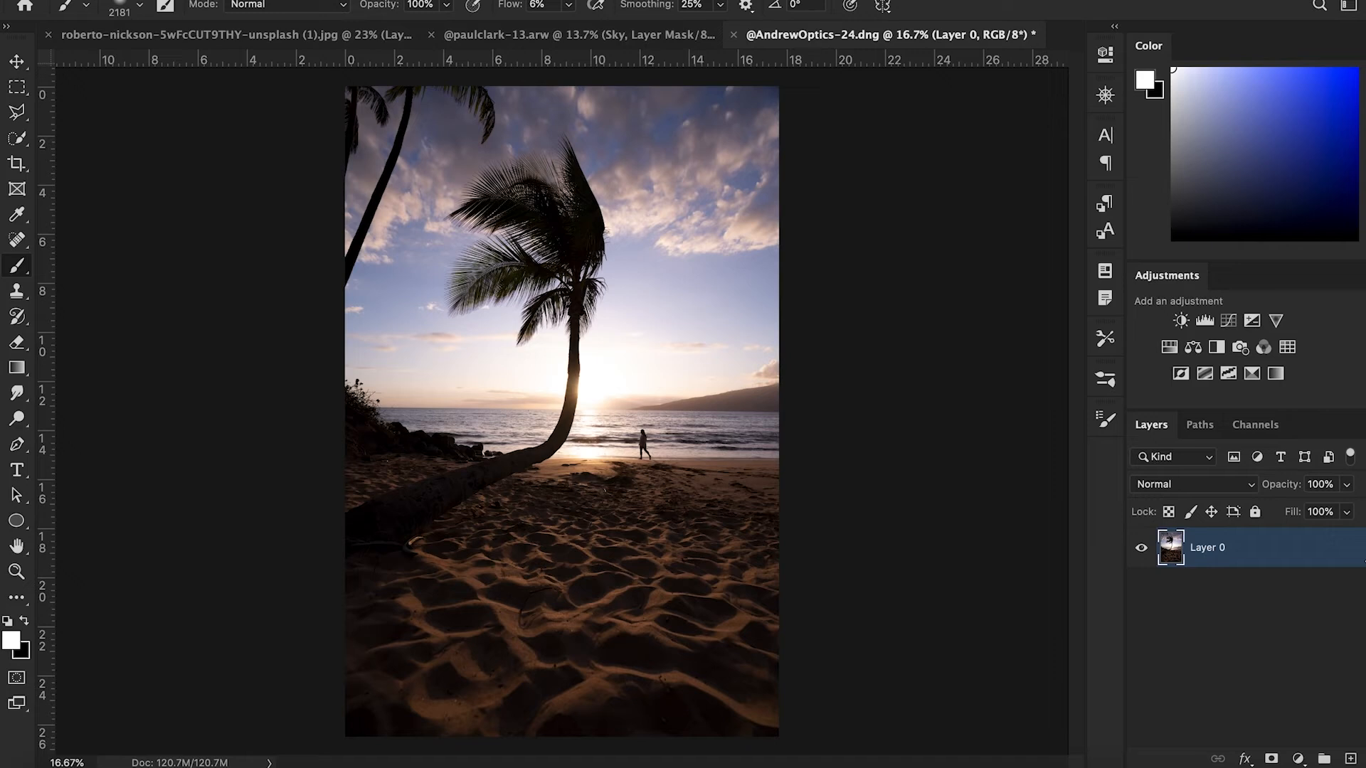
- In the palm beach photo, compare the Red, Green and Blue channels and duplicate the Blue channel
left_click_drag(673, 342, 567, 348)
key("w")
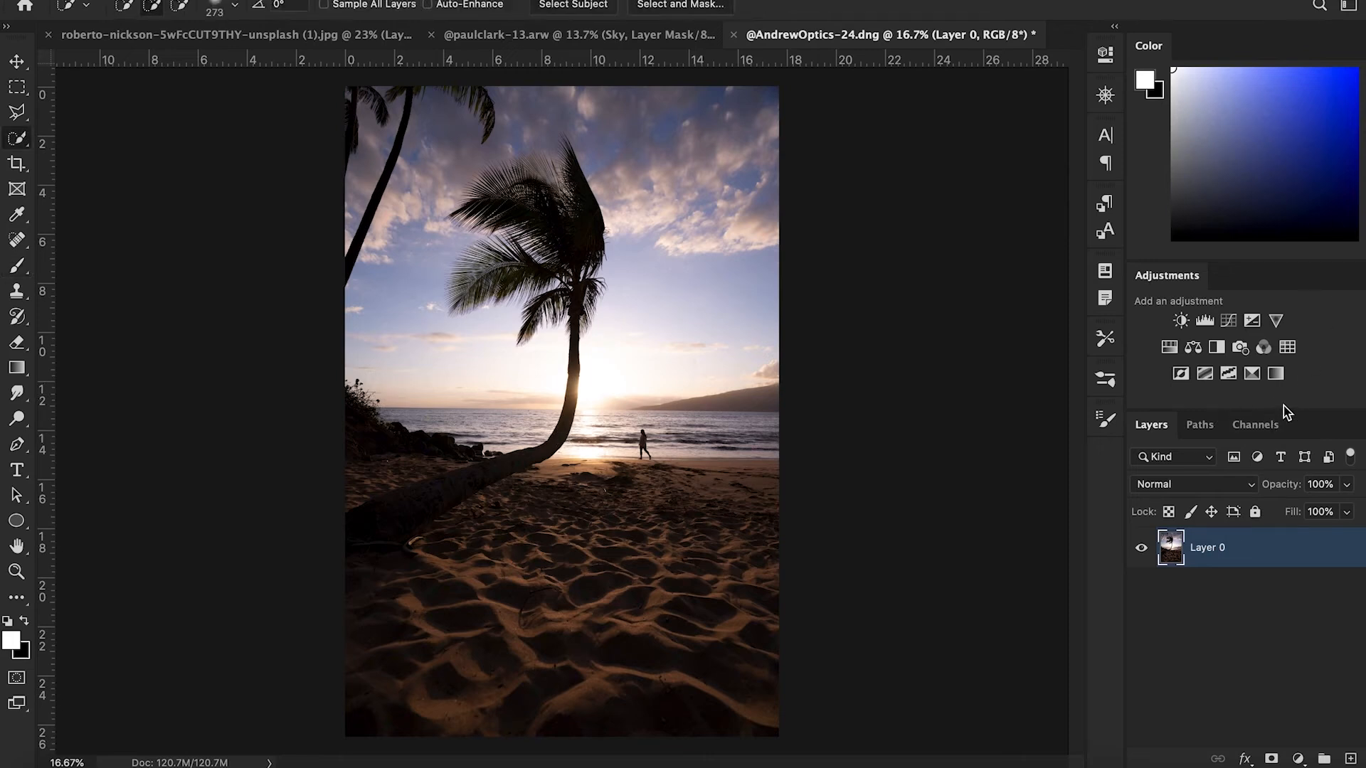
left_click(1252, 424)
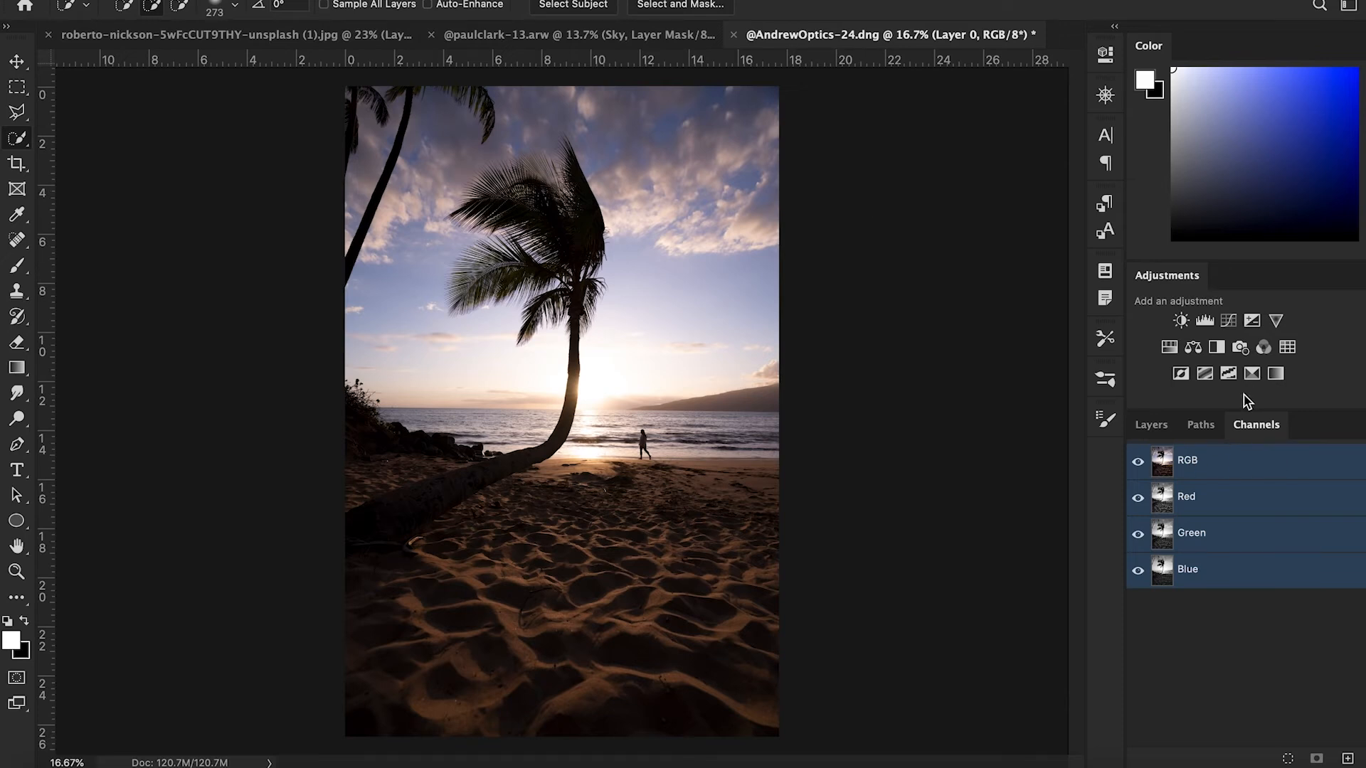
left_click(1210, 503)
left_click(1213, 534)
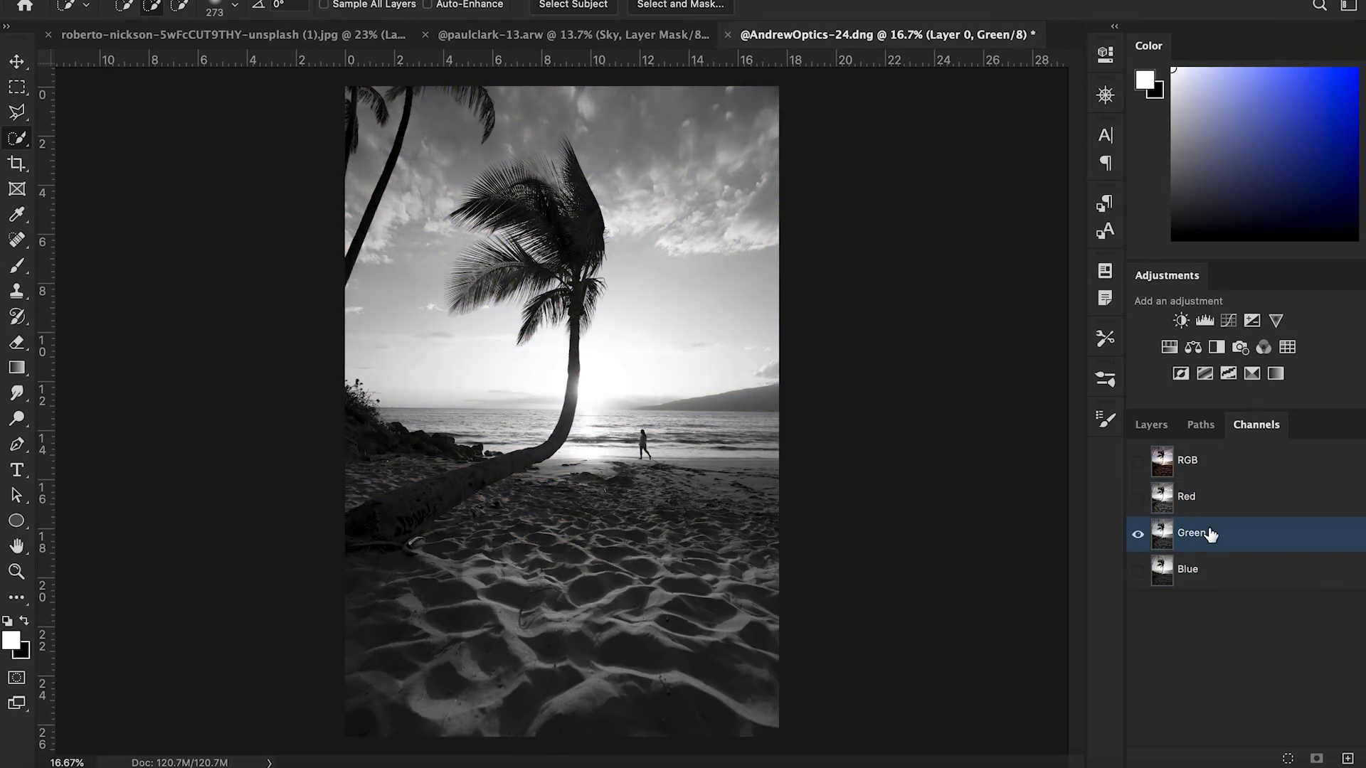
left_click(1216, 569)
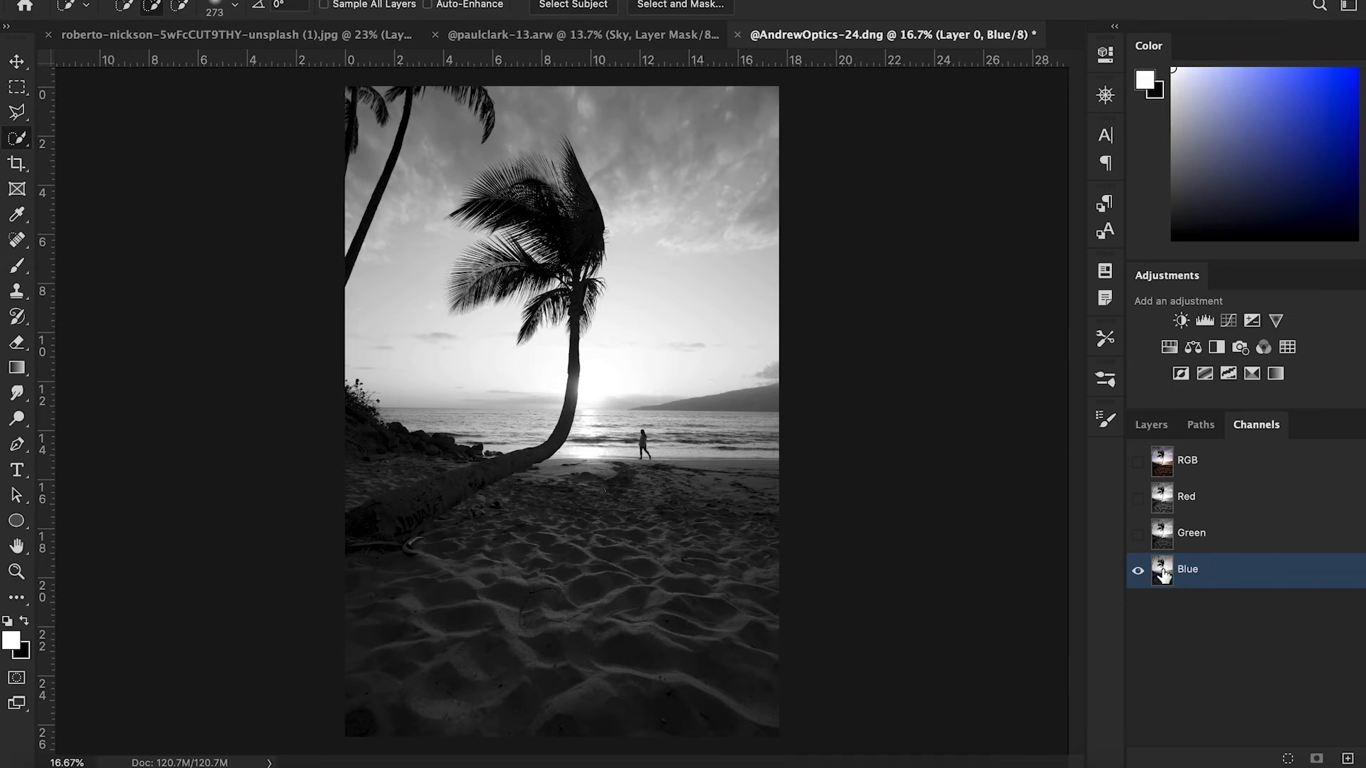
left_click_drag(1162, 573, 1352, 761)
key("Return")
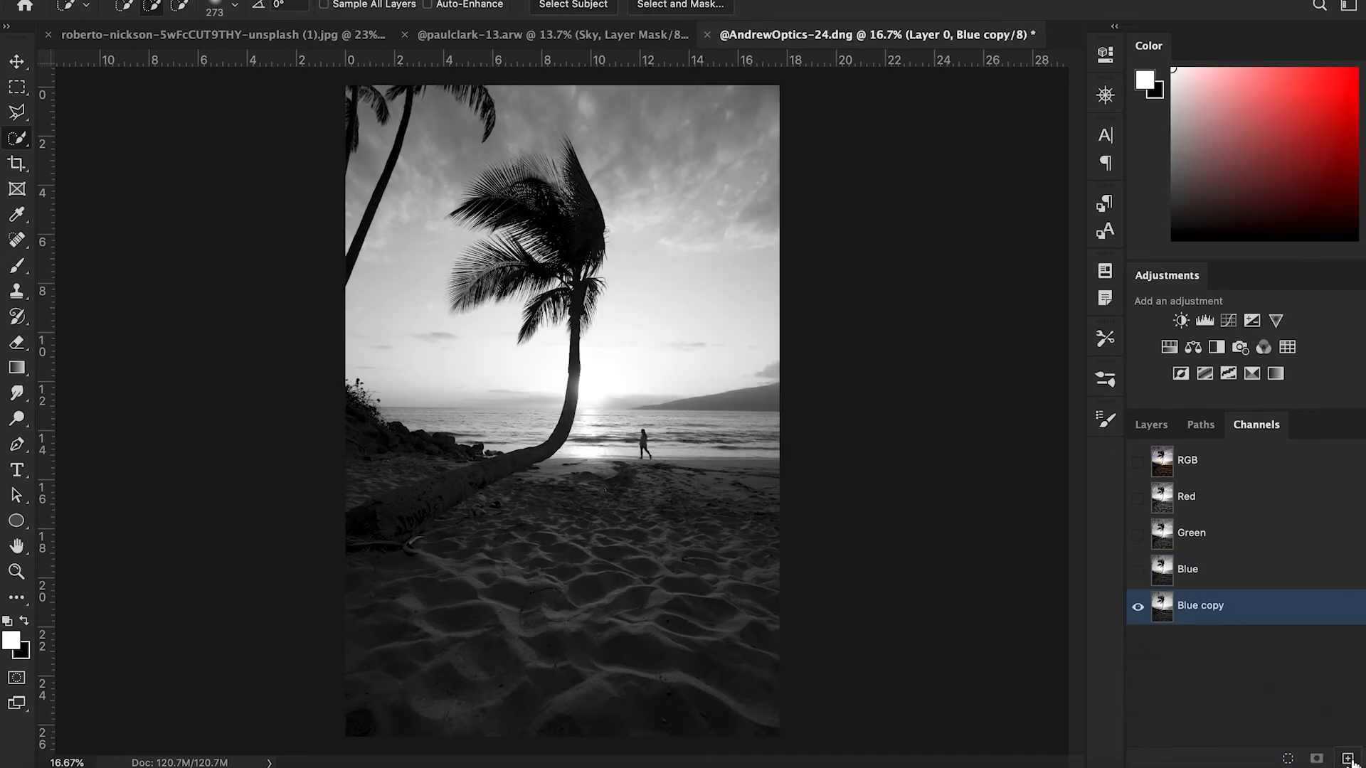
- Apply Levels to the Blue copy channel with midtones 0.17 and highlights 103
key("super+l")
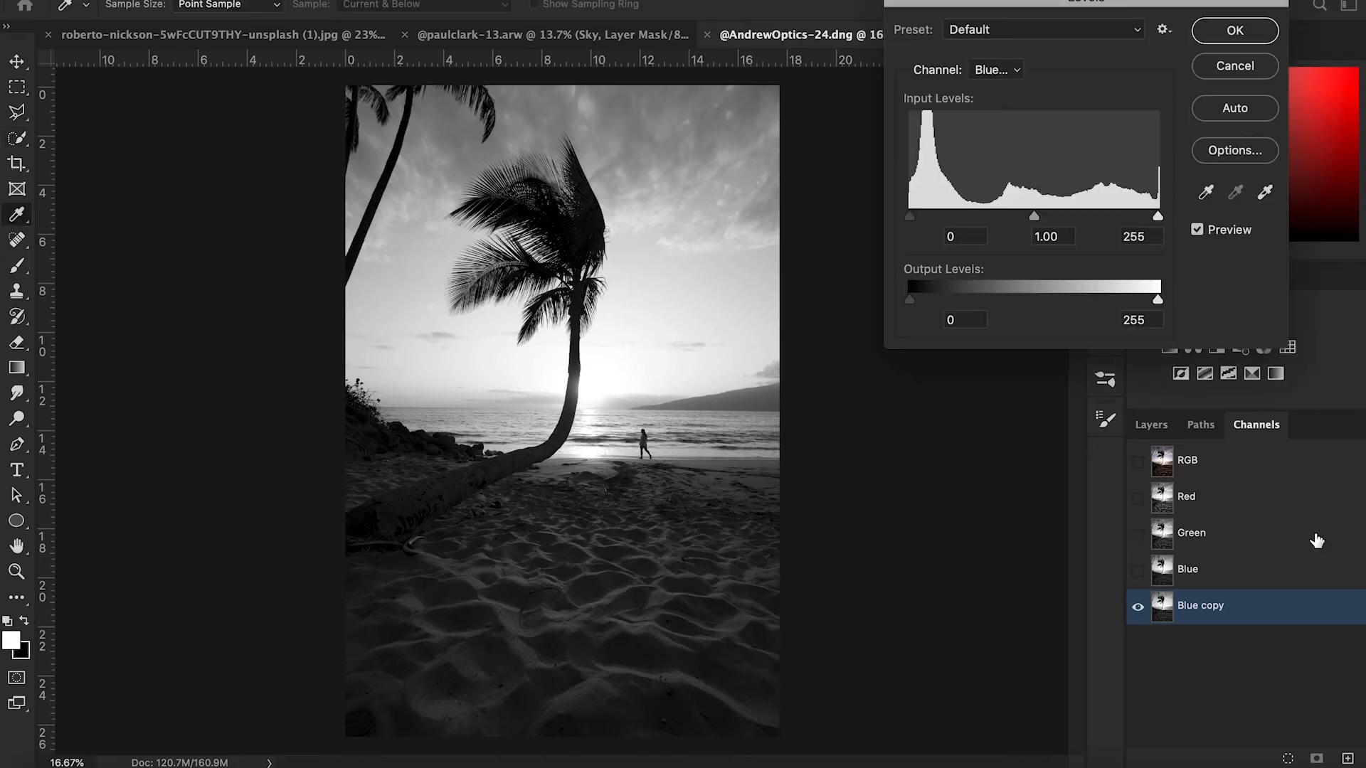
left_click_drag(1157, 217, 1000, 223)
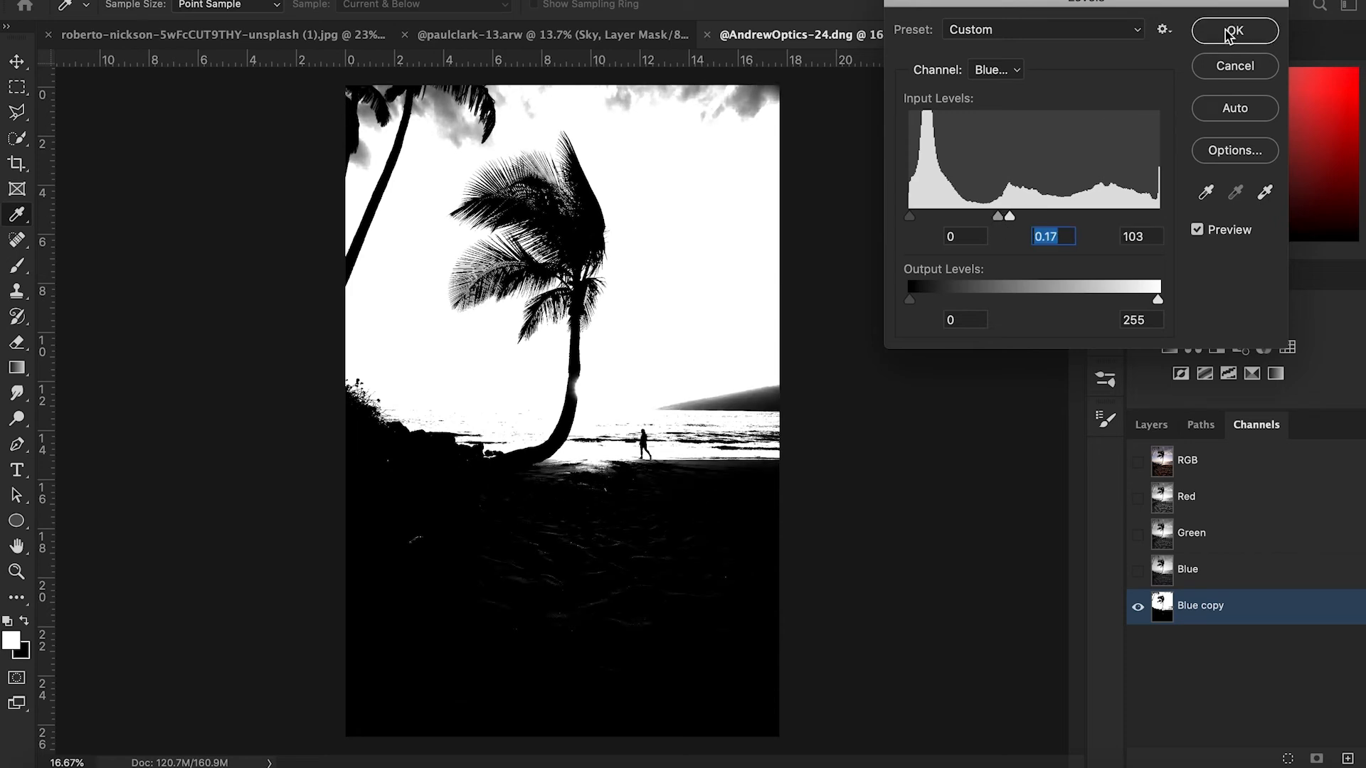
left_click(1235, 30)
- Paint white with the brush in Overlay mode over the sky of the Blue copy channel to brighten it
key("b")
left_click_drag(607, 233, 706, 213)
left_click_drag(501, 10, 724, 5)
left_click(249, 7)
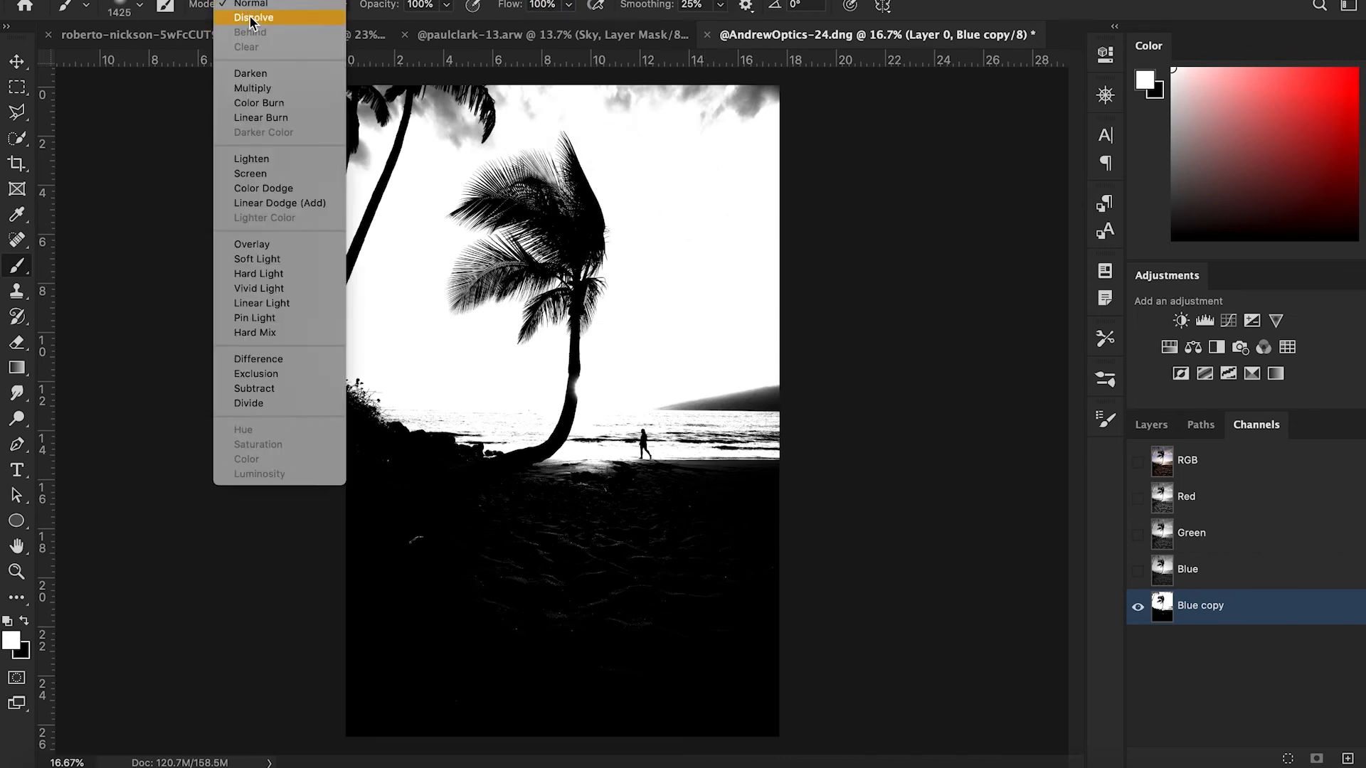
left_click(249, 242)
left_click_drag(667, 177, 696, 176)
mouse_move(809, 87)
left_mouse_down()
mouse_move(777, 100)
mouse_move(549, 76)
mouse_move(320, 138)
mouse_move(374, 116)
left_mouse_up()
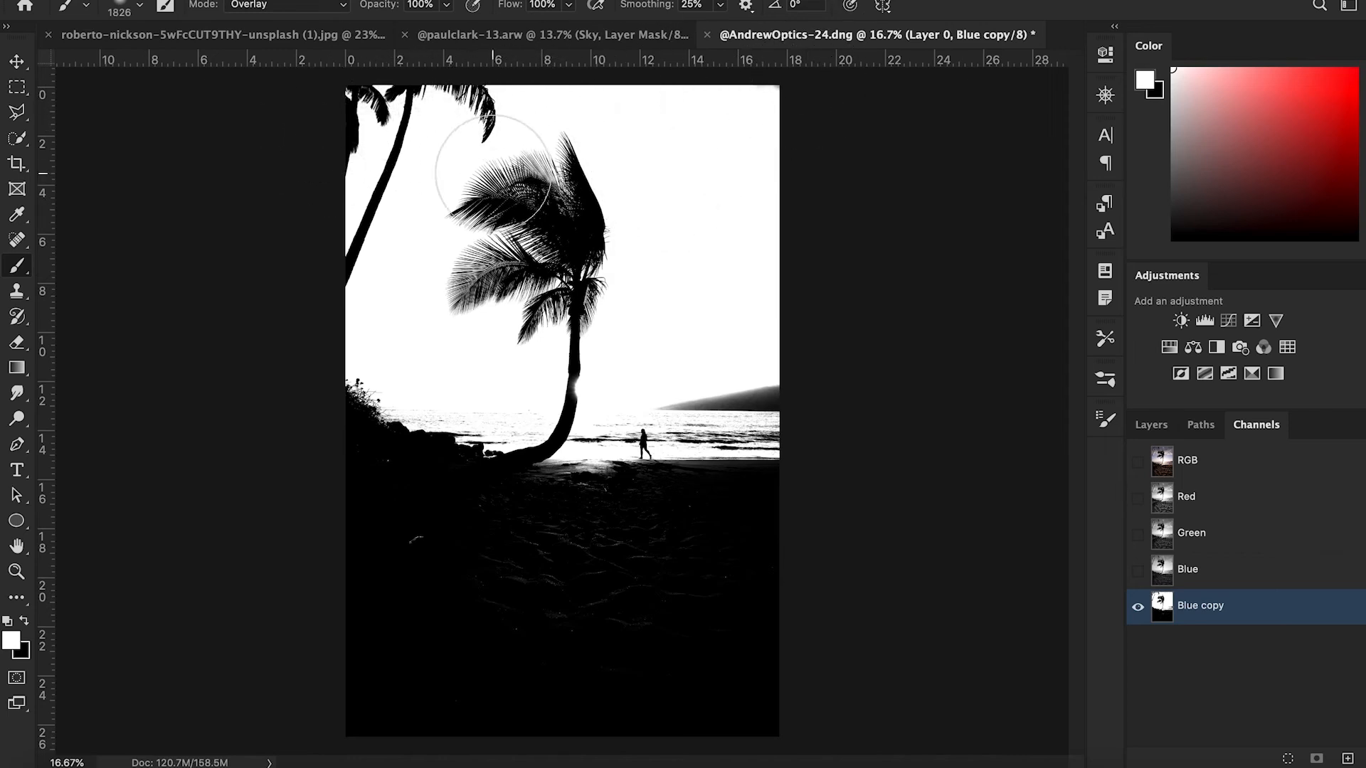
- Paint black over the beach and the tree trunk in the Blue copy channel, shrinking the brush for detail
key("x")
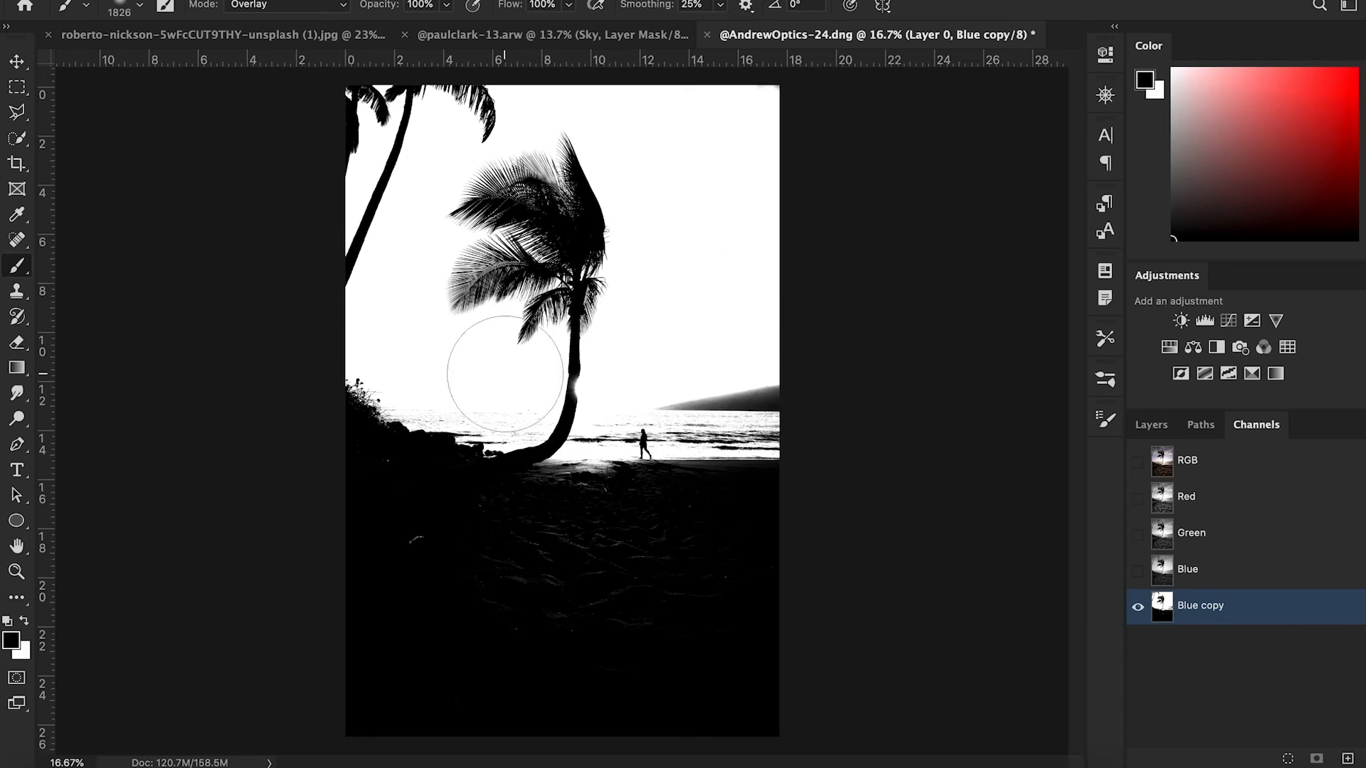
mouse_move(747, 564)
left_mouse_down()
mouse_move(499, 596)
mouse_move(717, 458)
mouse_move(531, 494)
mouse_move(484, 489)
mouse_move(532, 535)
mouse_move(552, 524)
mouse_move(360, 494)
mouse_move(509, 518)
mouse_move(477, 482)
left_mouse_up()
key("bracketleft")
key("bracketleft")
key("bracketleft")
key("bracketleft")
key("bracketleft")
key("bracketleft")
key("bracketleft")
key("bracketleft")
mouse_move(568, 409)
left_mouse_down()
mouse_move(567, 366)
mouse_move(567, 396)
mouse_move(558, 375)
mouse_move(582, 372)
left_mouse_up()
key("bracketleft")
key("bracketleft")
key("bracketleft")
key("bracketleft")
key("bracketleft")
key("bracketleft")
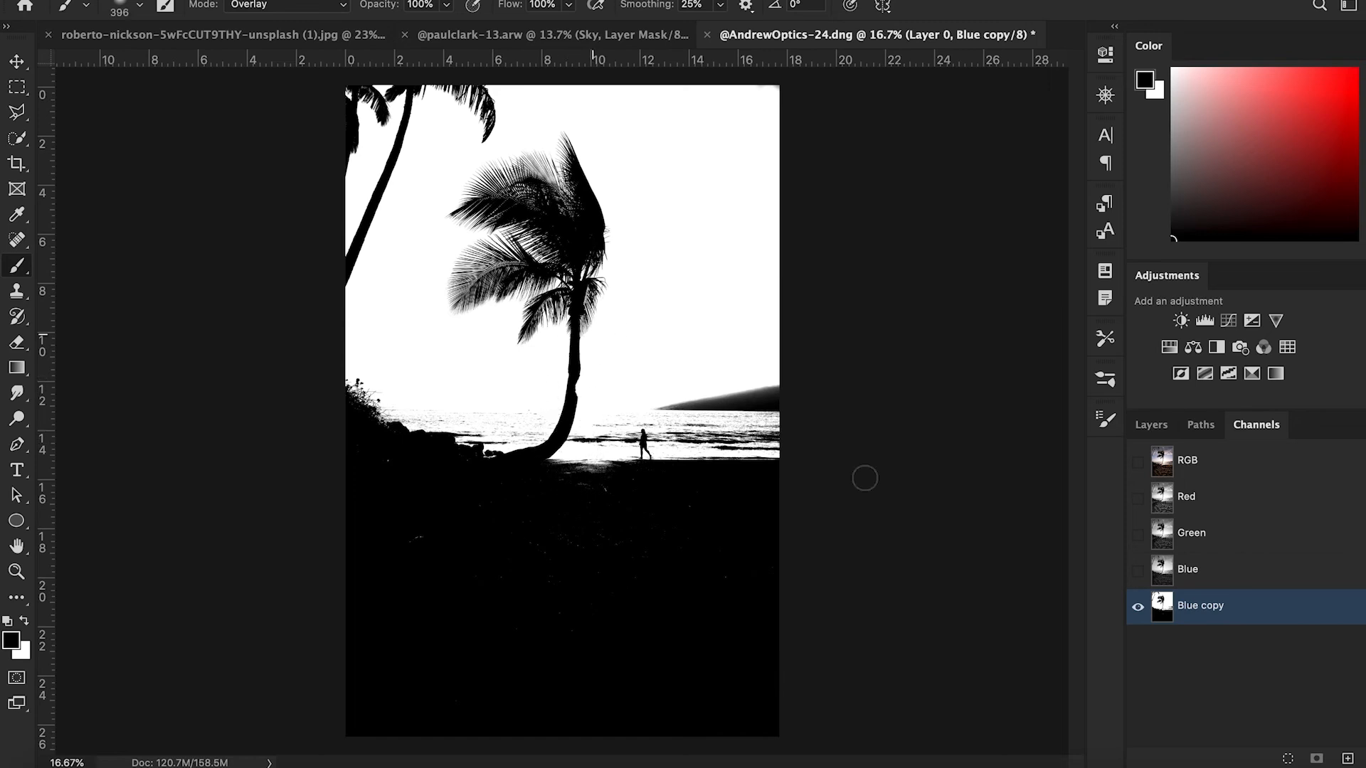
- Load the Blue copy channel as a selection and add it as an inverted layer mask on Layer 0 to hide the sky
left_click(1161, 608, "ctrl")
left_click(1138, 462)
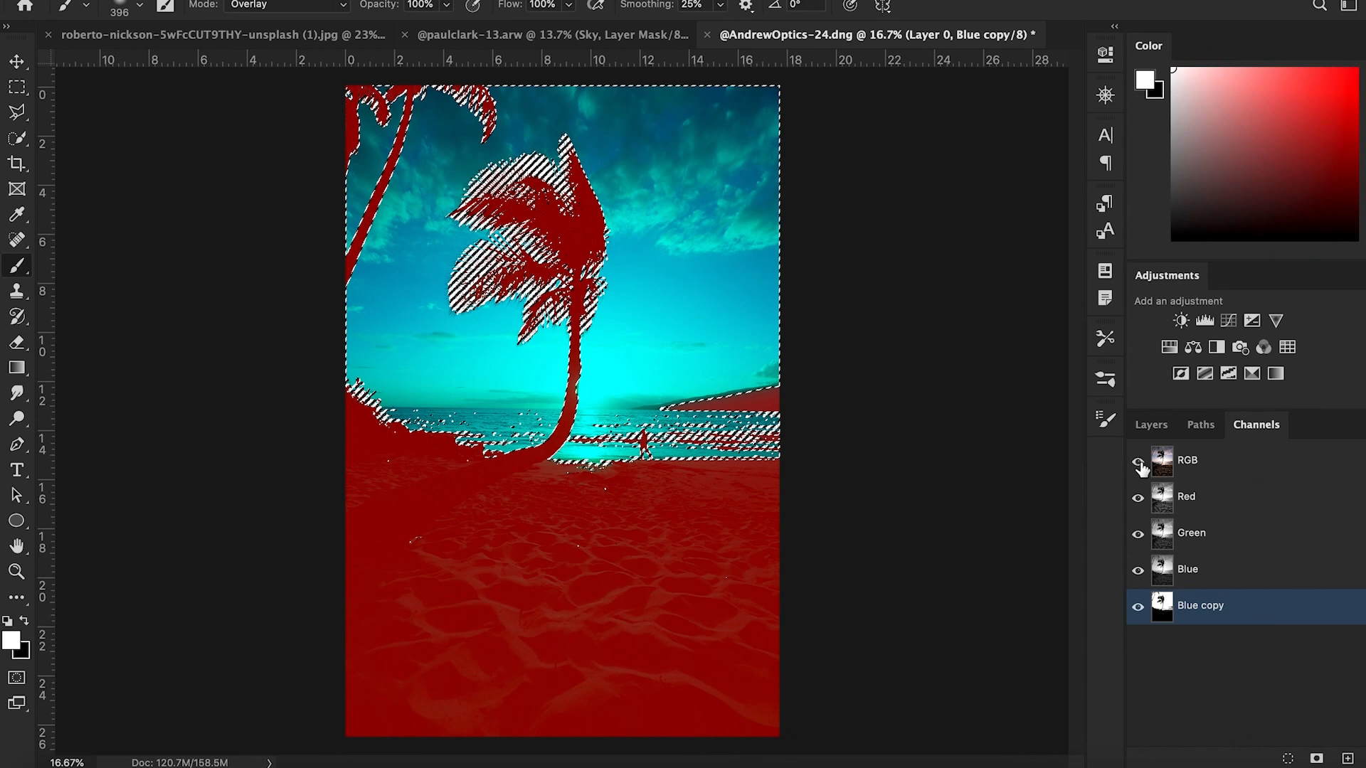
left_click(1139, 607)
key("x")
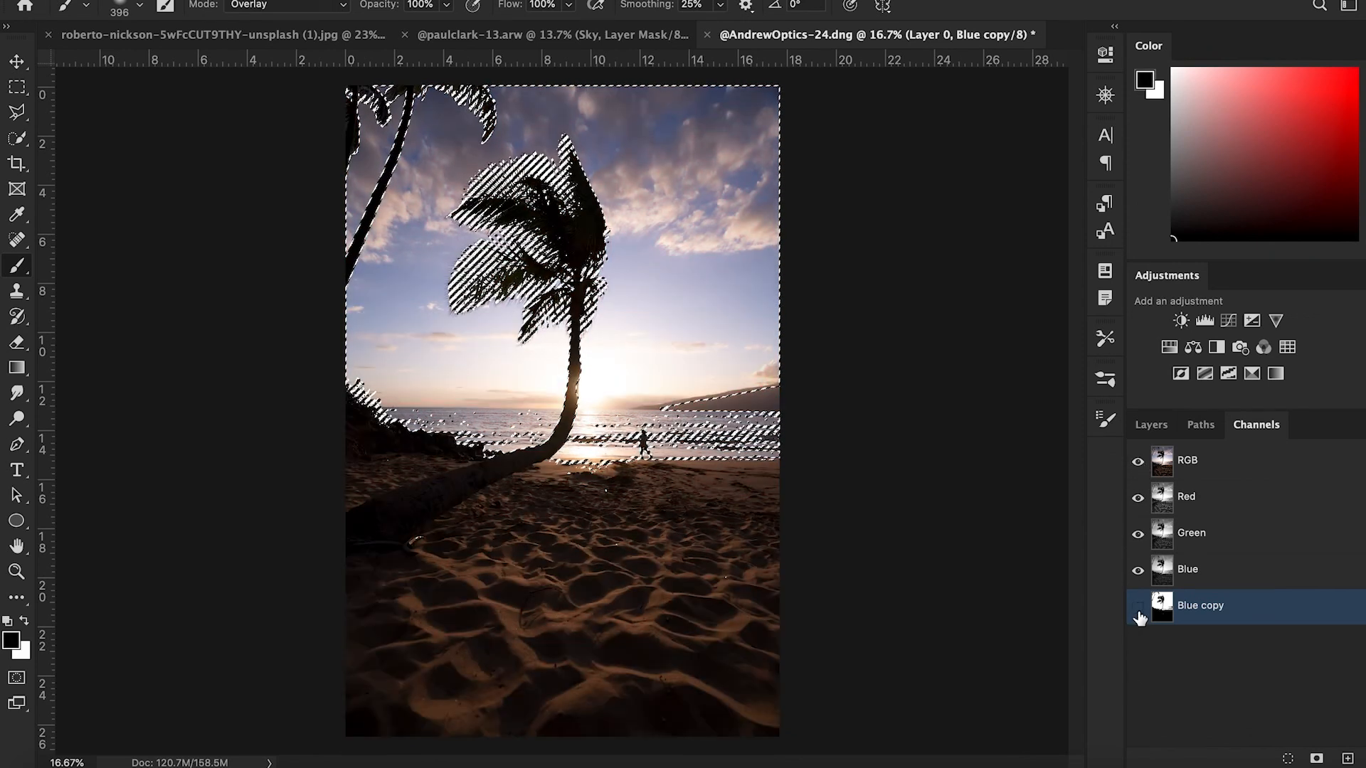
left_click(1151, 425)
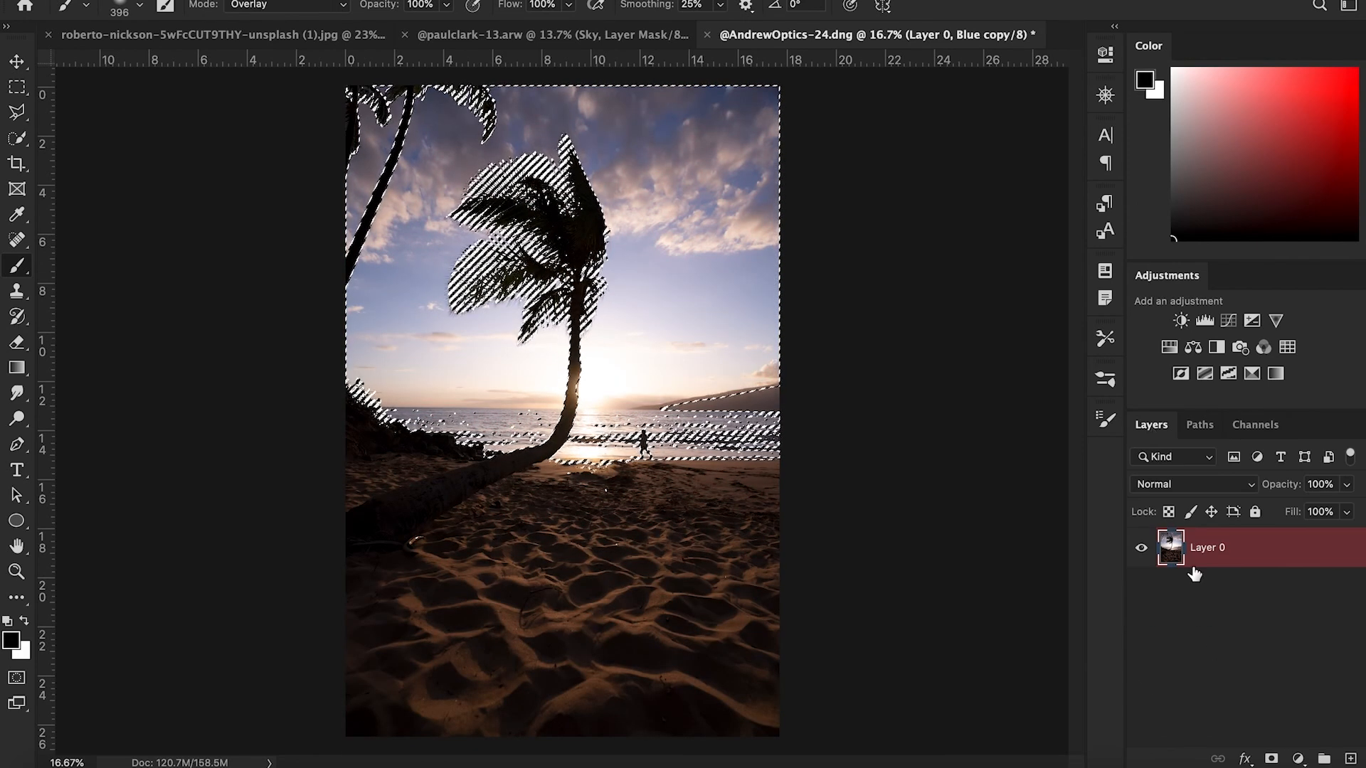
left_click(1272, 759)
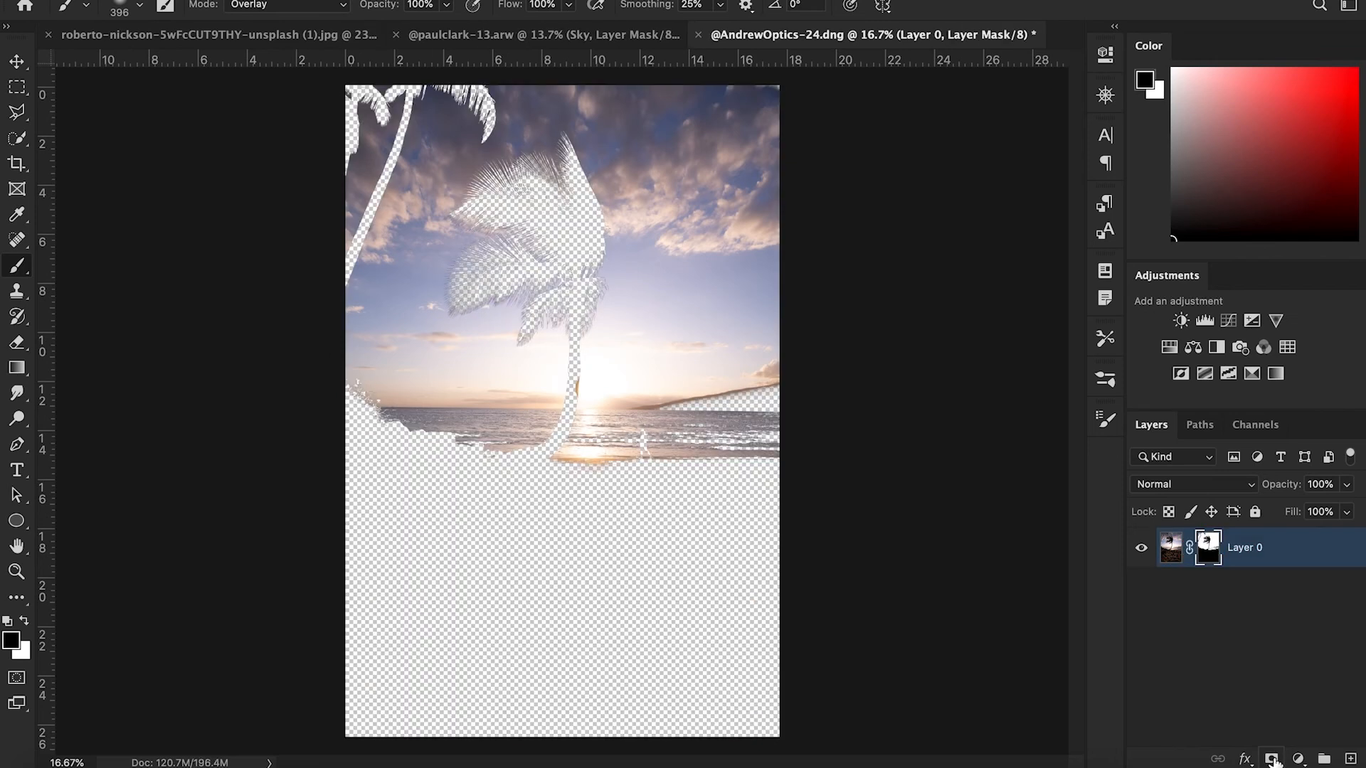
key("ctrl+i")
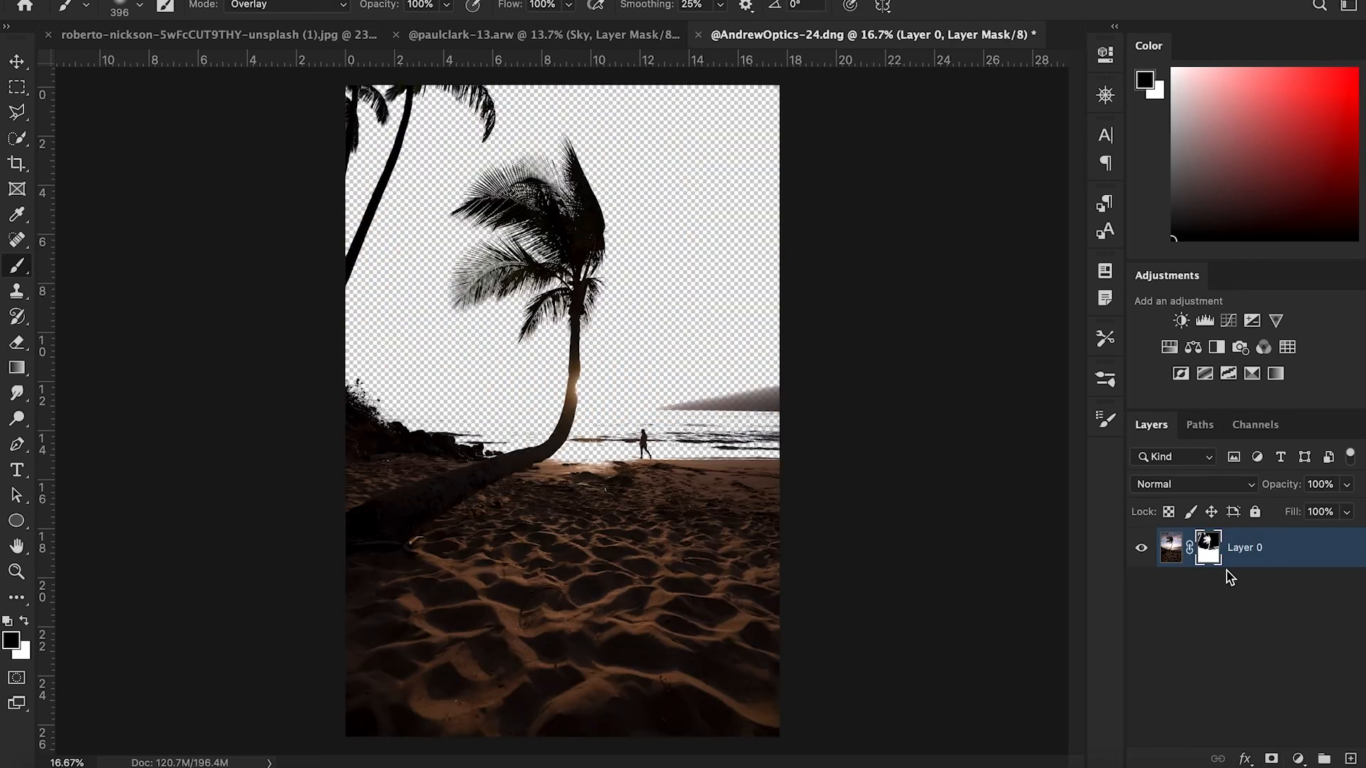
- Create a new empty layer and move it below Layer 0
left_click(1349, 759)
key("x")
left_click_drag(1207, 552, 1207, 649)
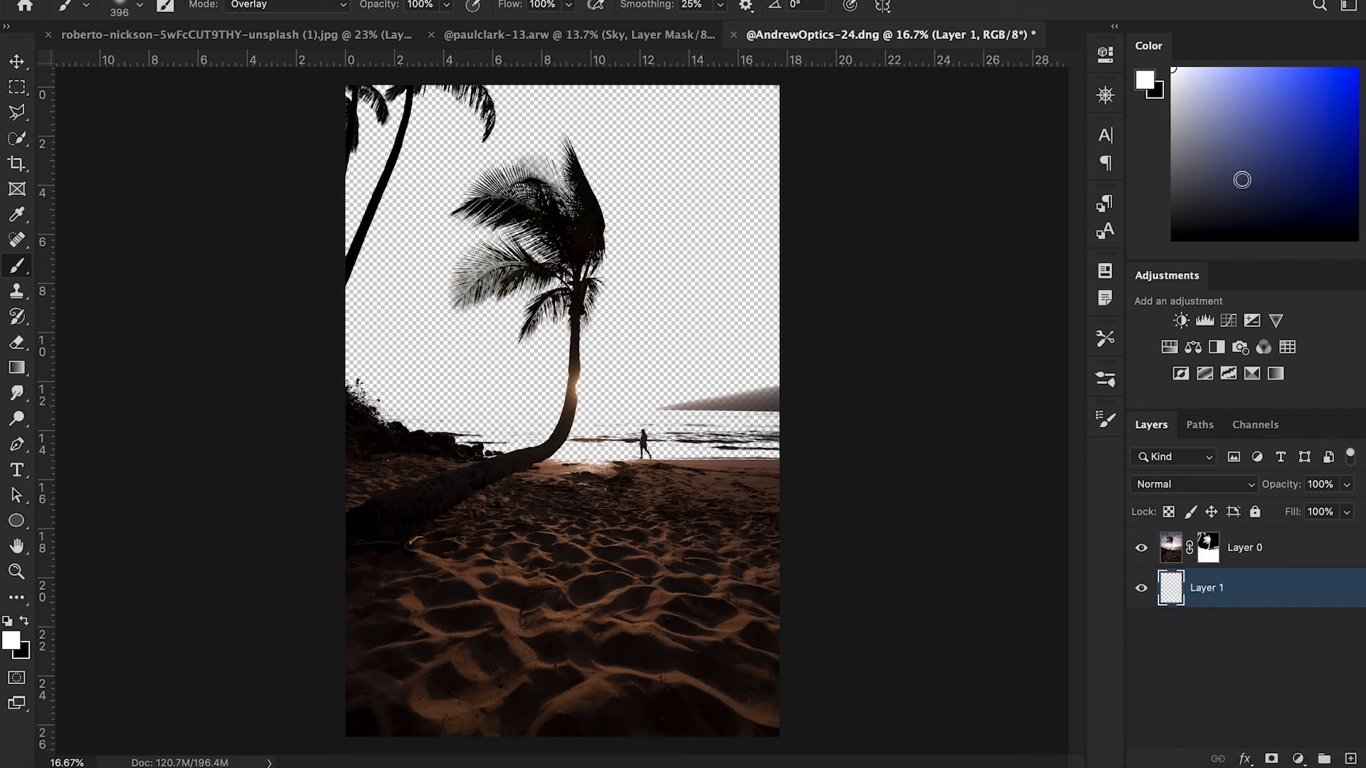
- Fill the empty Layer 1 with a dark gray using the Paint Bucket
key("x")
key("g")
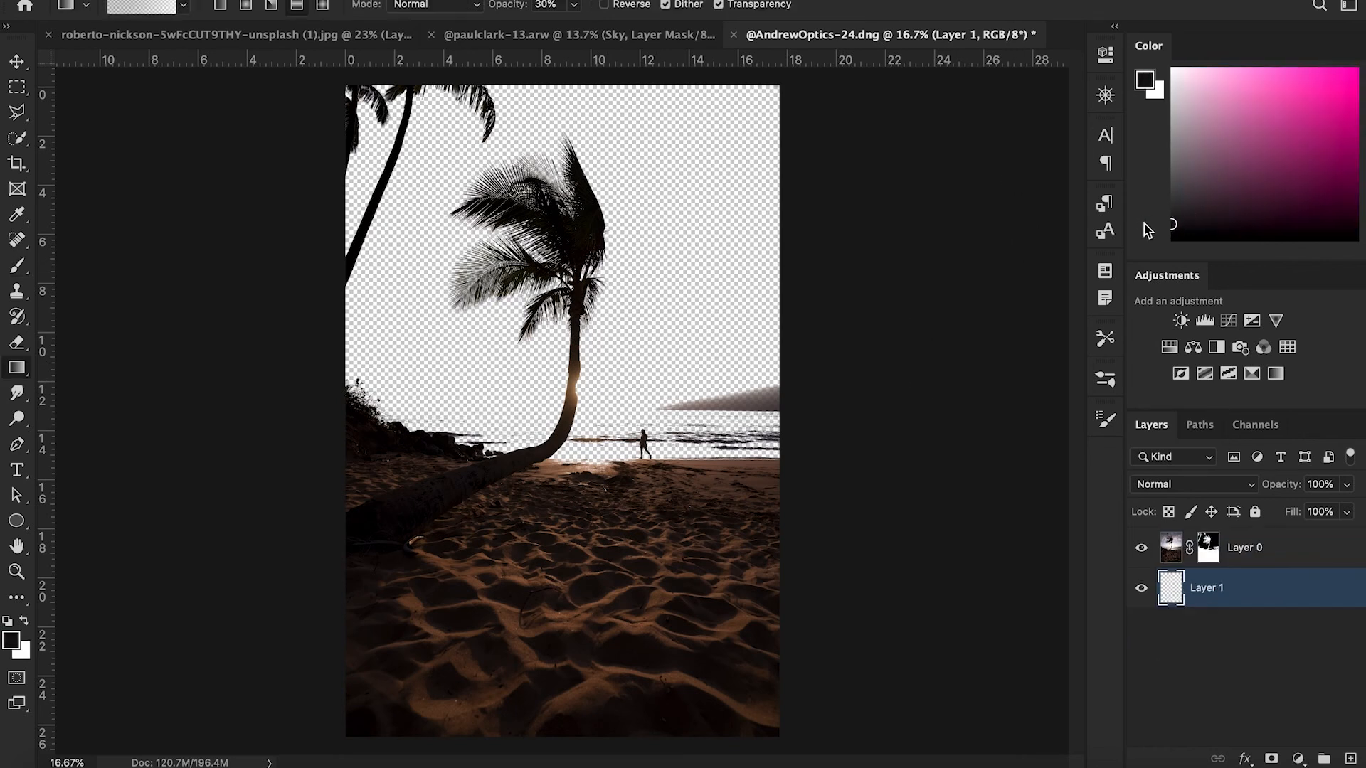
left_click(17, 371, "alt")
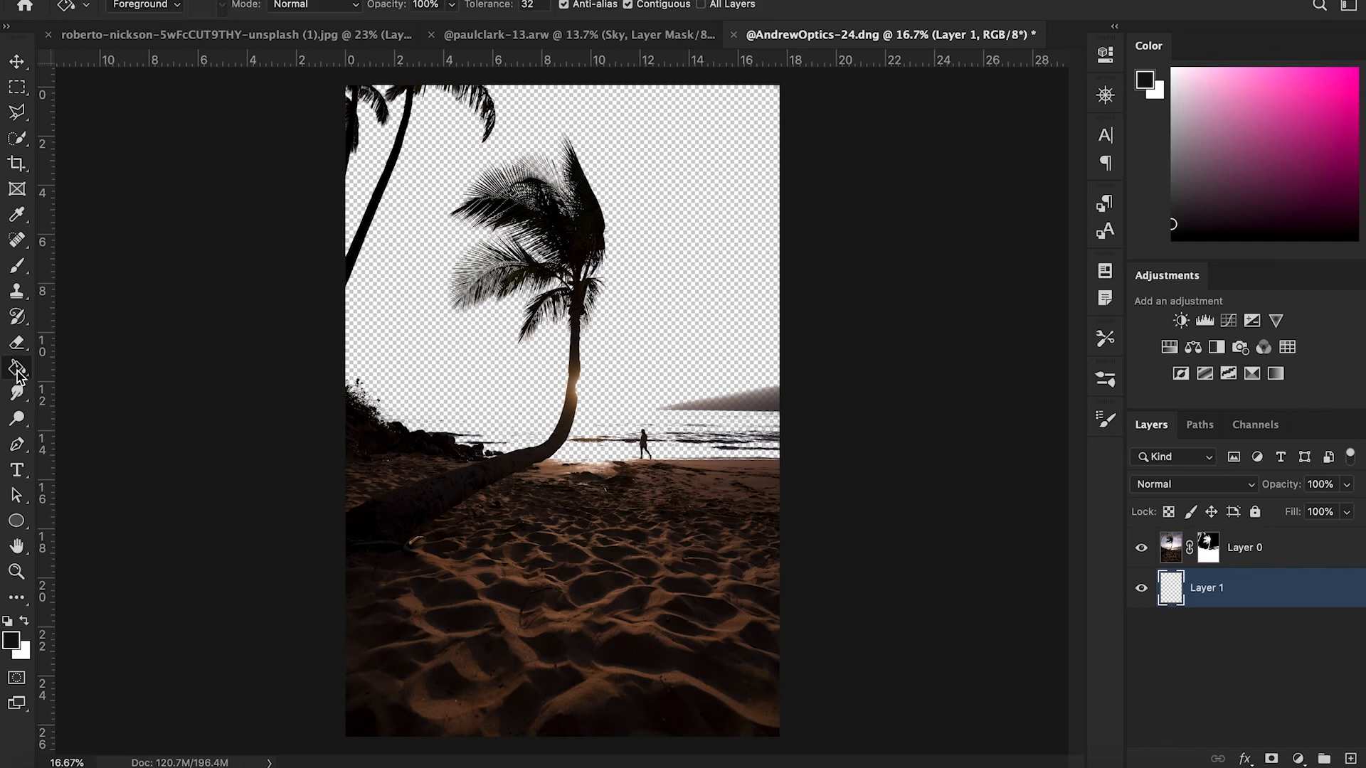
left_click(639, 359)
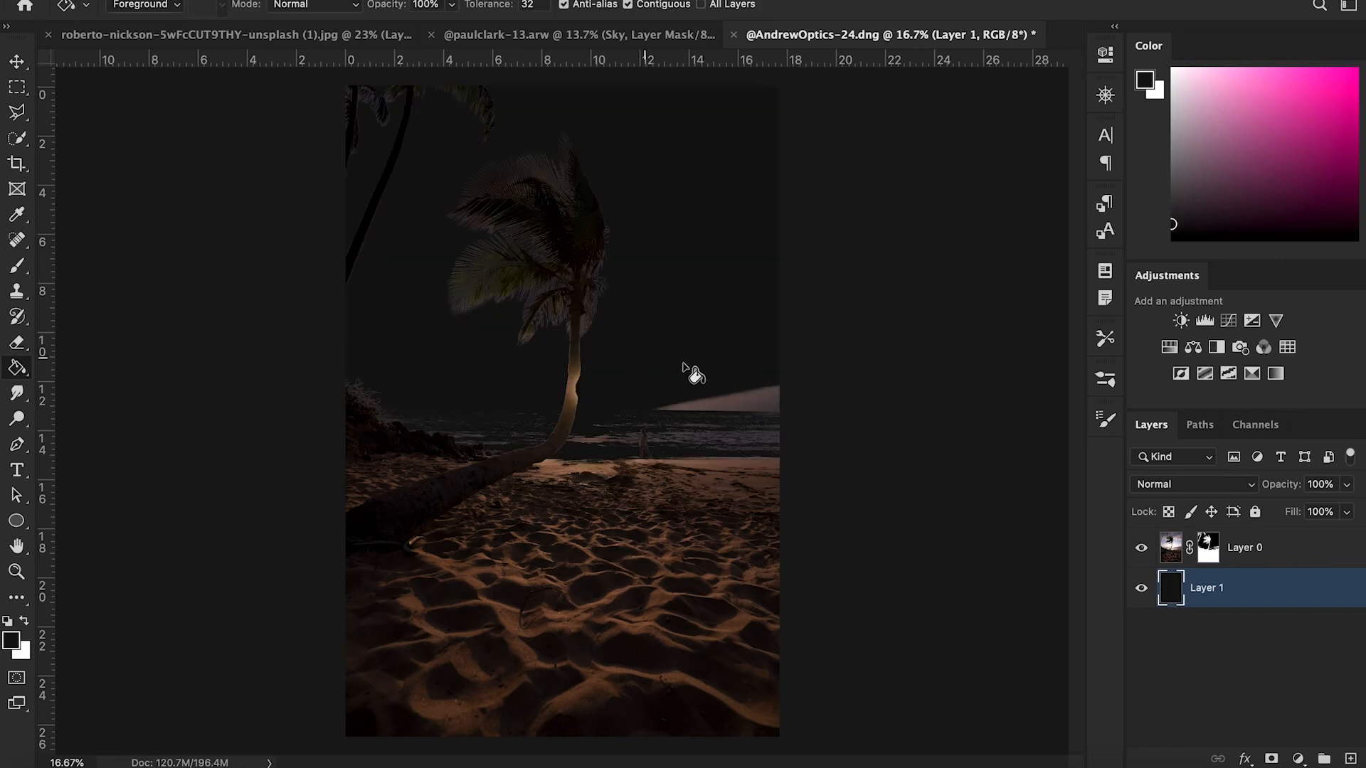
left_click(1170, 207)
left_click(761, 260)
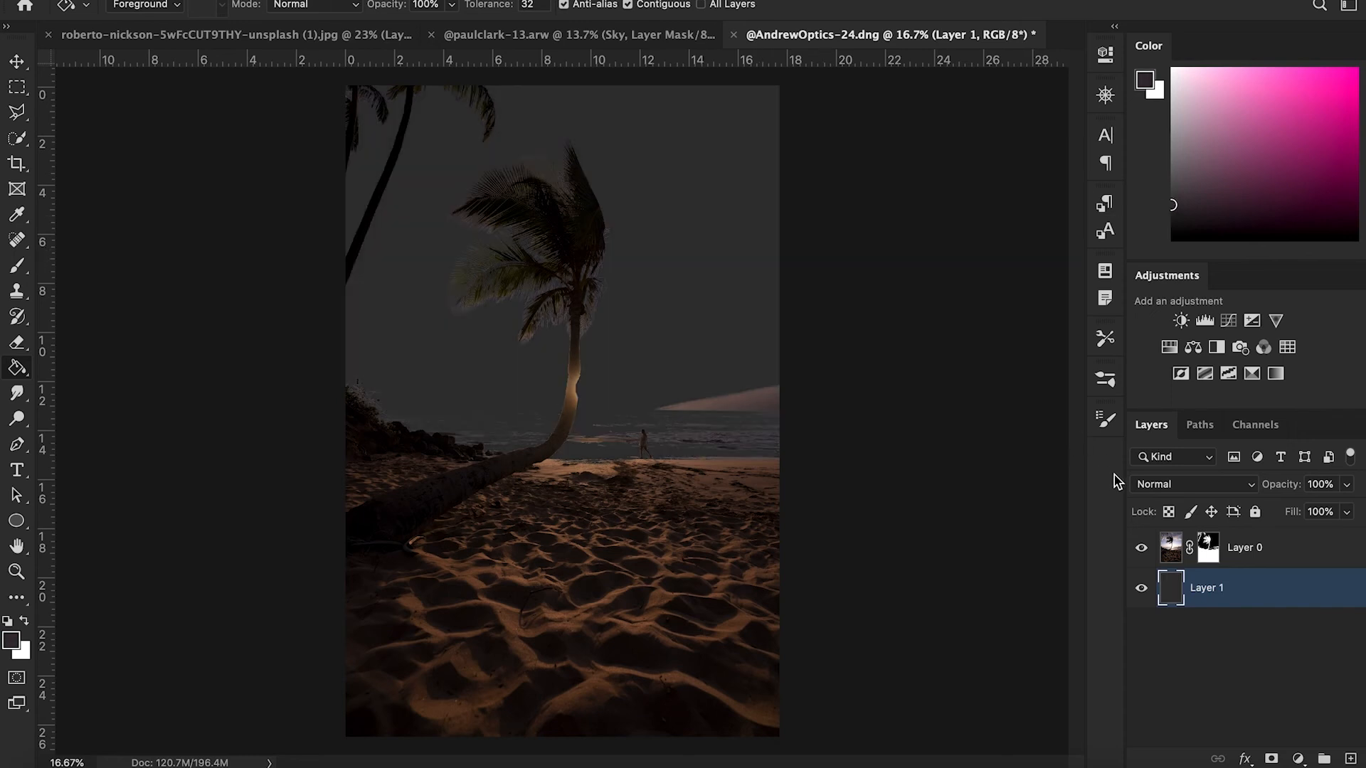
- On Layer 0's mask, paint white with a Normal-mode brush along the horizon to reveal the sea and sun glow
left_click(1209, 552)
key("b")
left_click(288, 5)
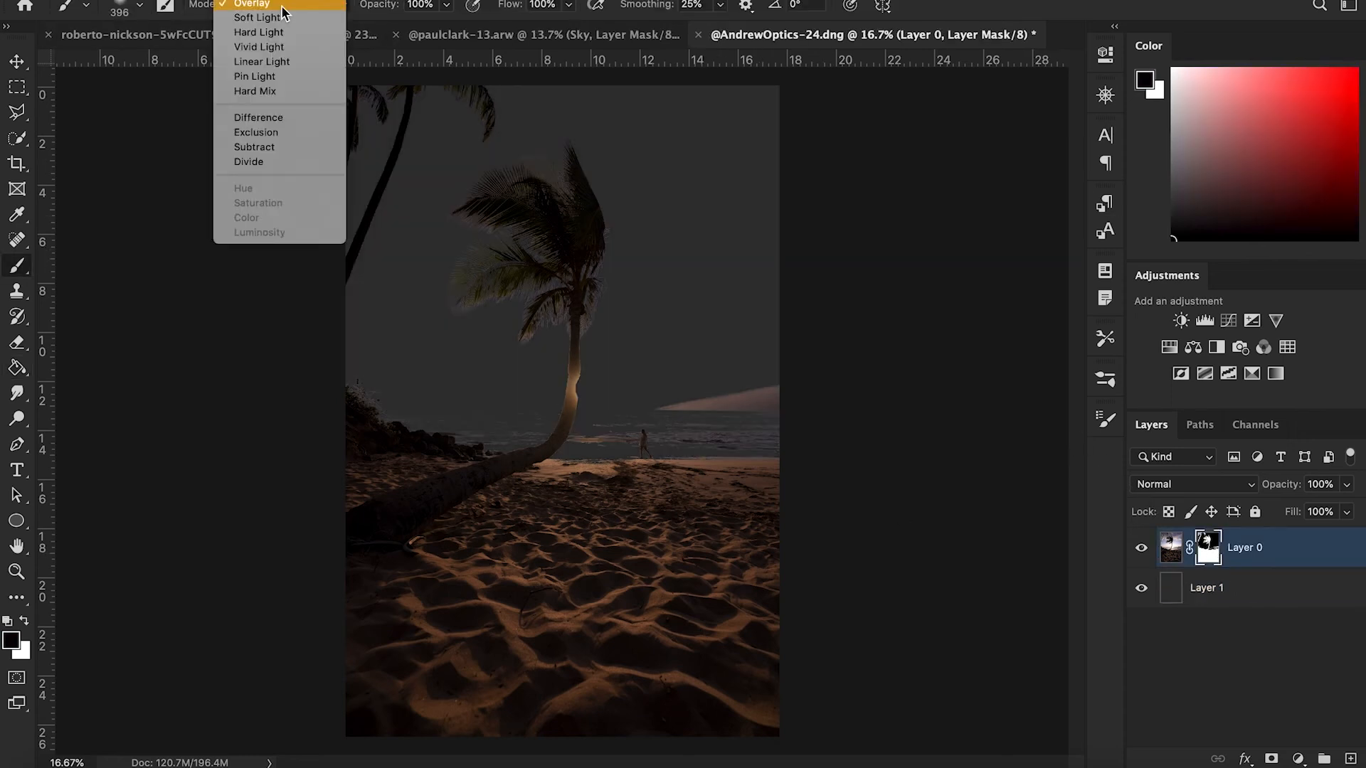
left_click(250, 1)
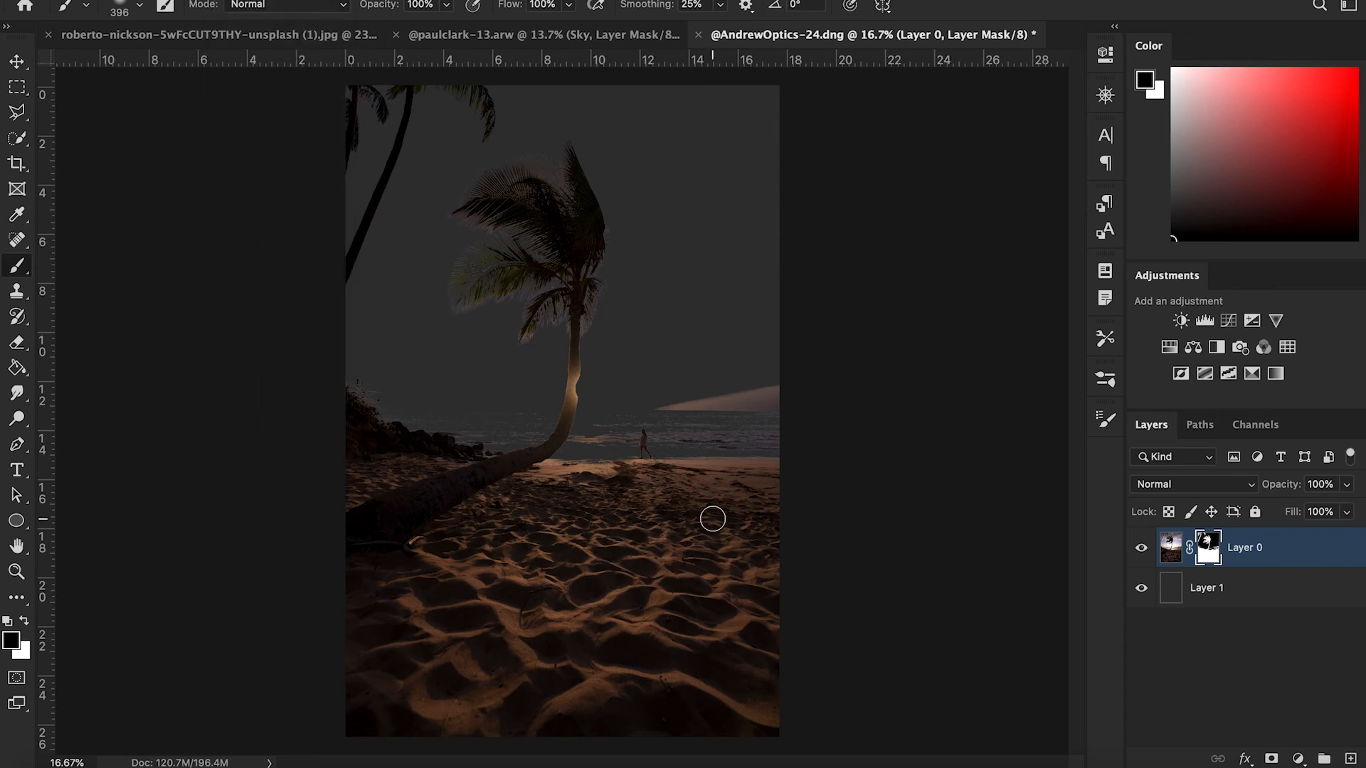
key("x")
right_click(758, 504)
left_click(701, 510)
left_click_drag(702, 510, 785, 514)
left_click_drag(555, 499, 508, 500)
left_click_drag(693, 464, 638, 463)
left_click_drag(668, 414, 301, 421)
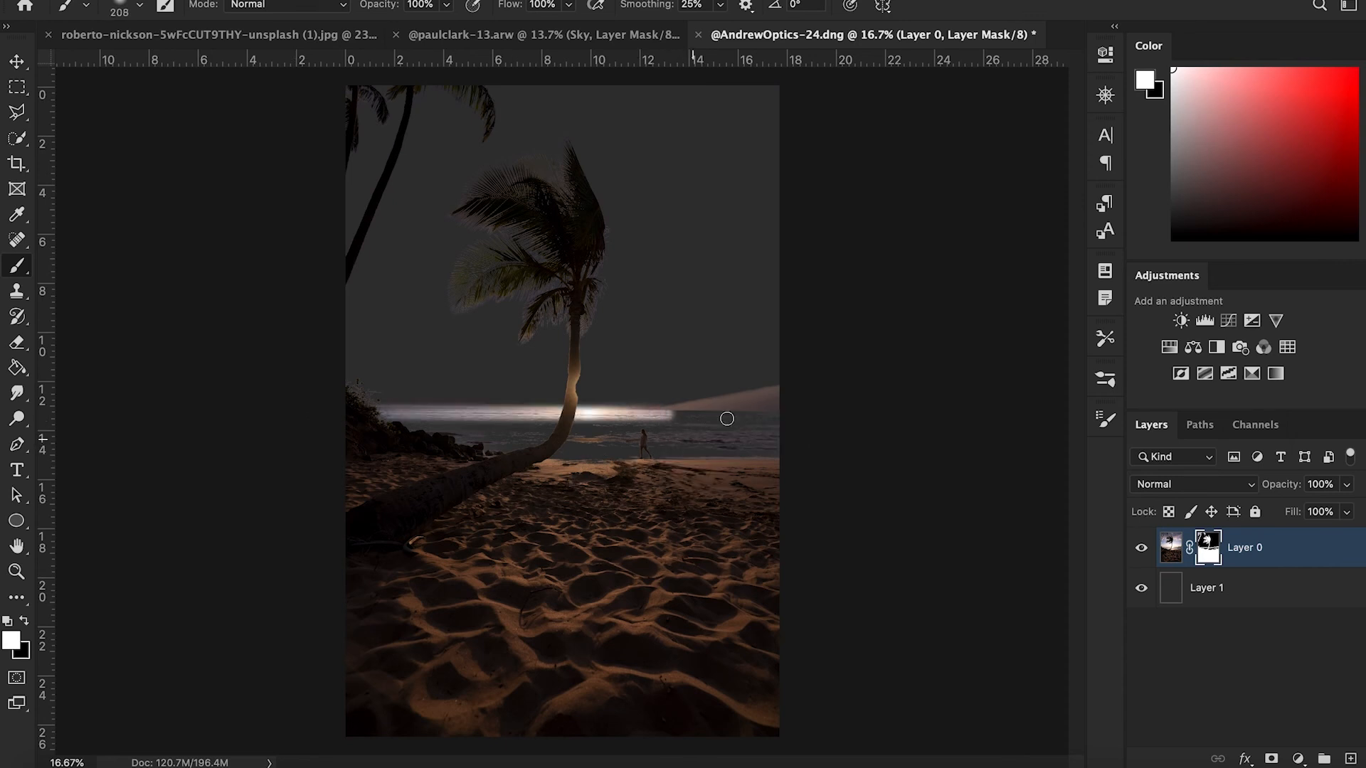
left_click_drag(753, 418, 806, 420)
left_click_drag(790, 420, 131, 464)
left_click_drag(756, 459, 345, 497)
left_click_drag(525, 488, 487, 490)
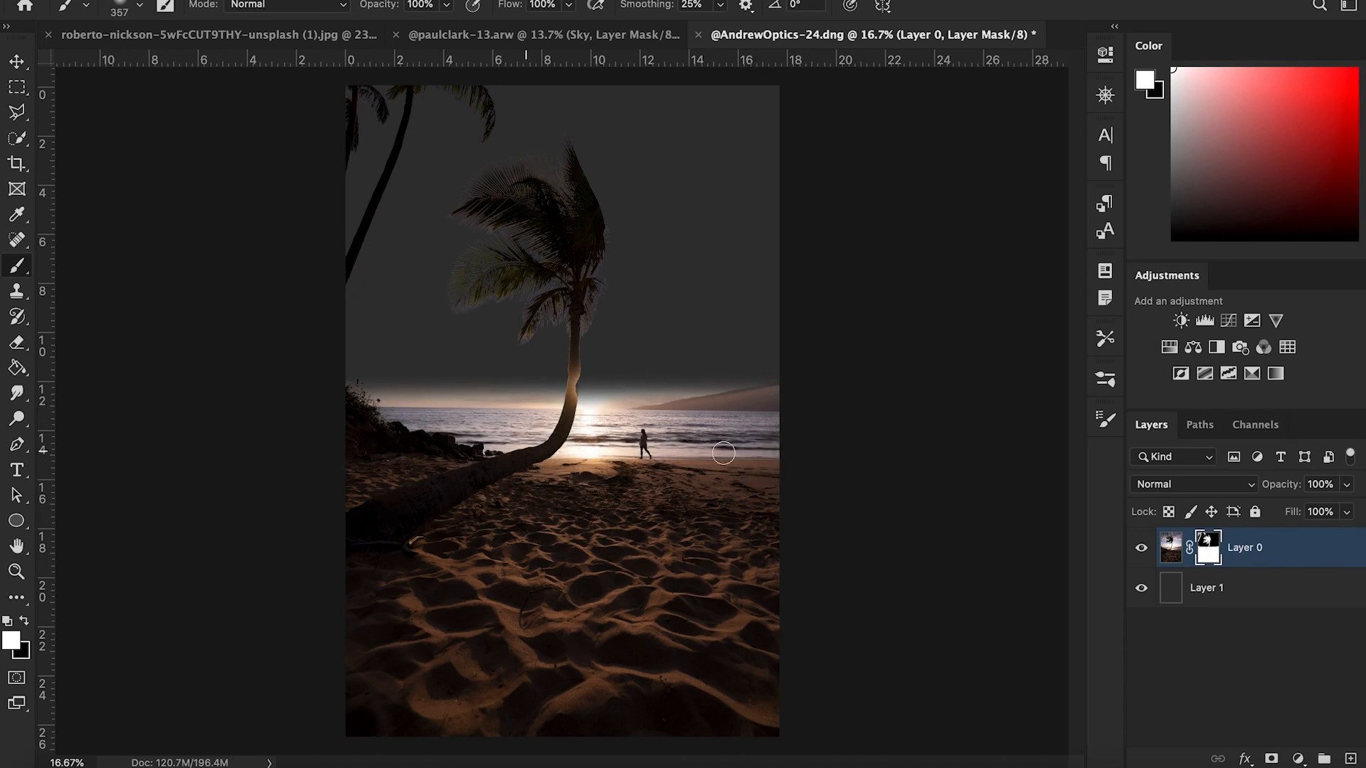
- Place the casey-horner sunset sky image above Layer 1 and stretch it to cover the frame
key("x")
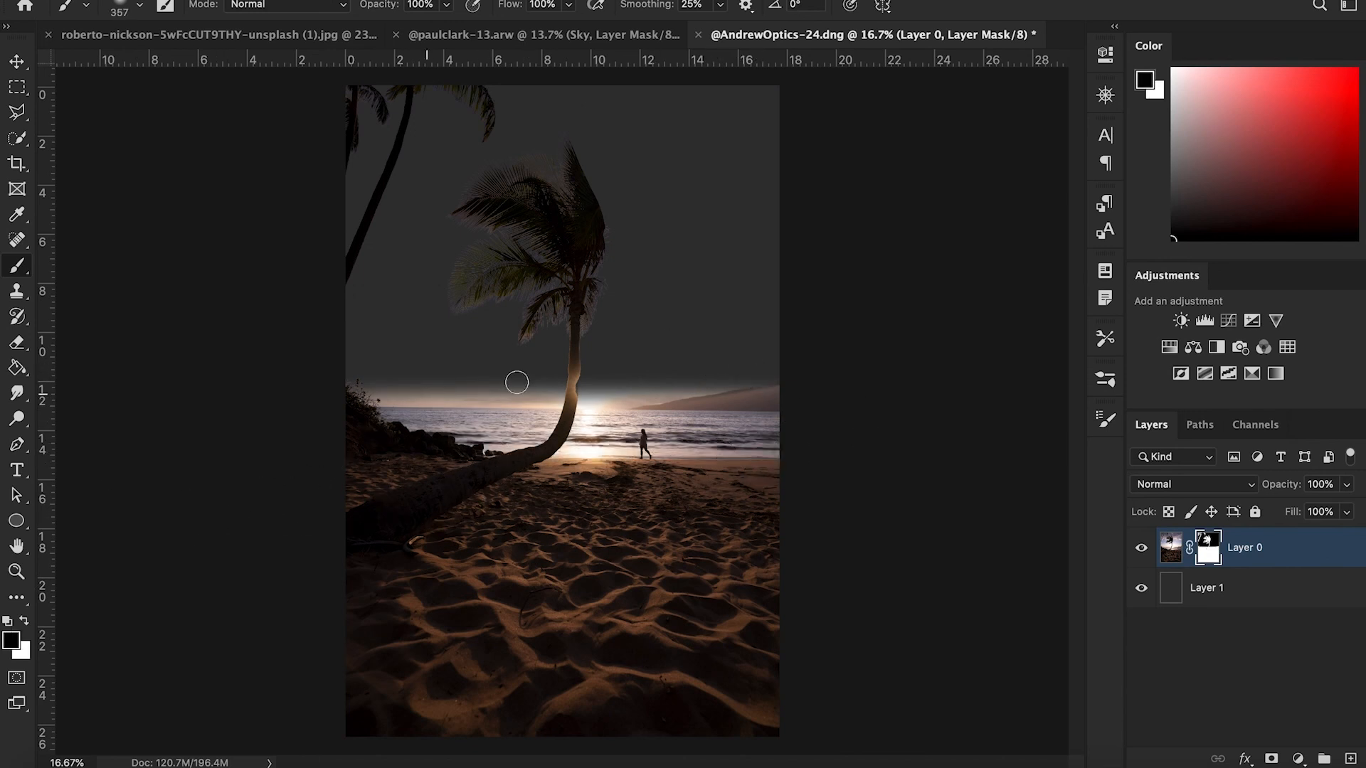
left_click(1261, 584)
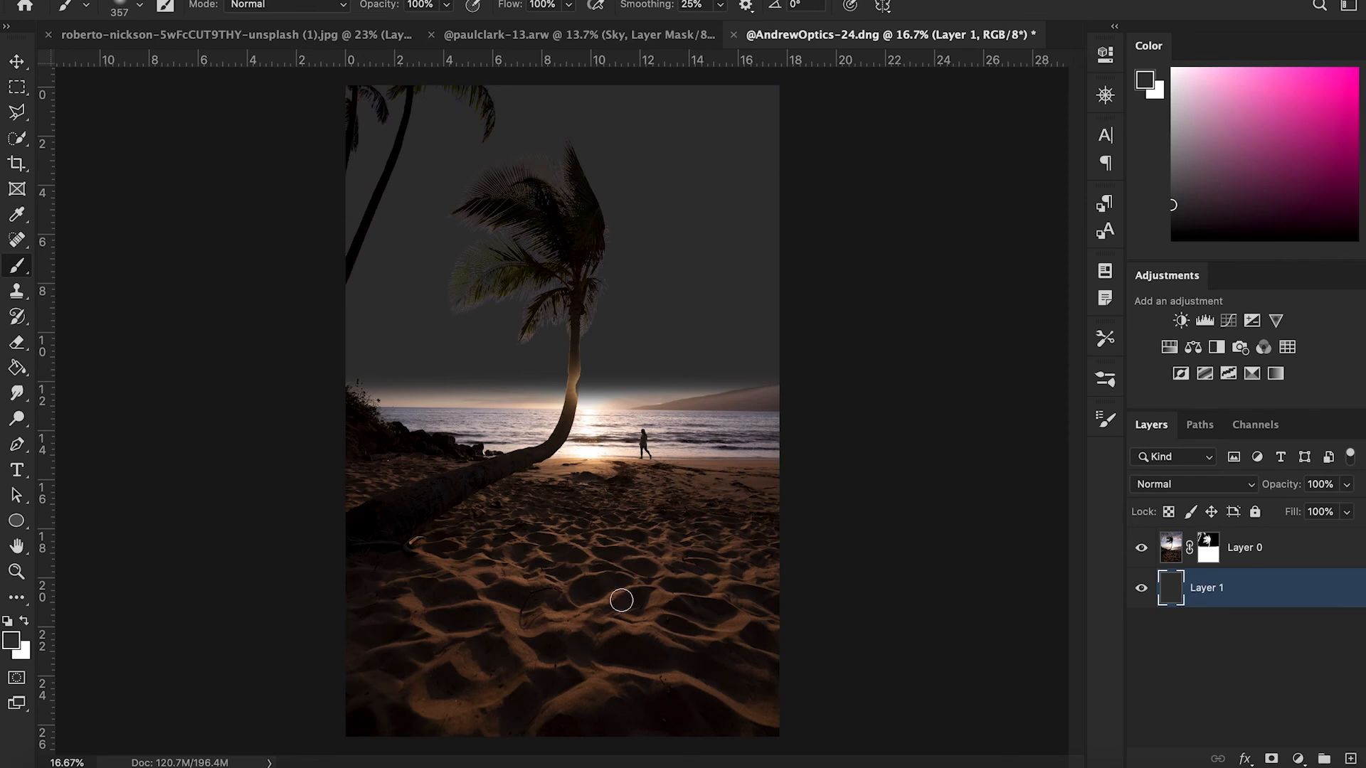
left_click(53, 765)
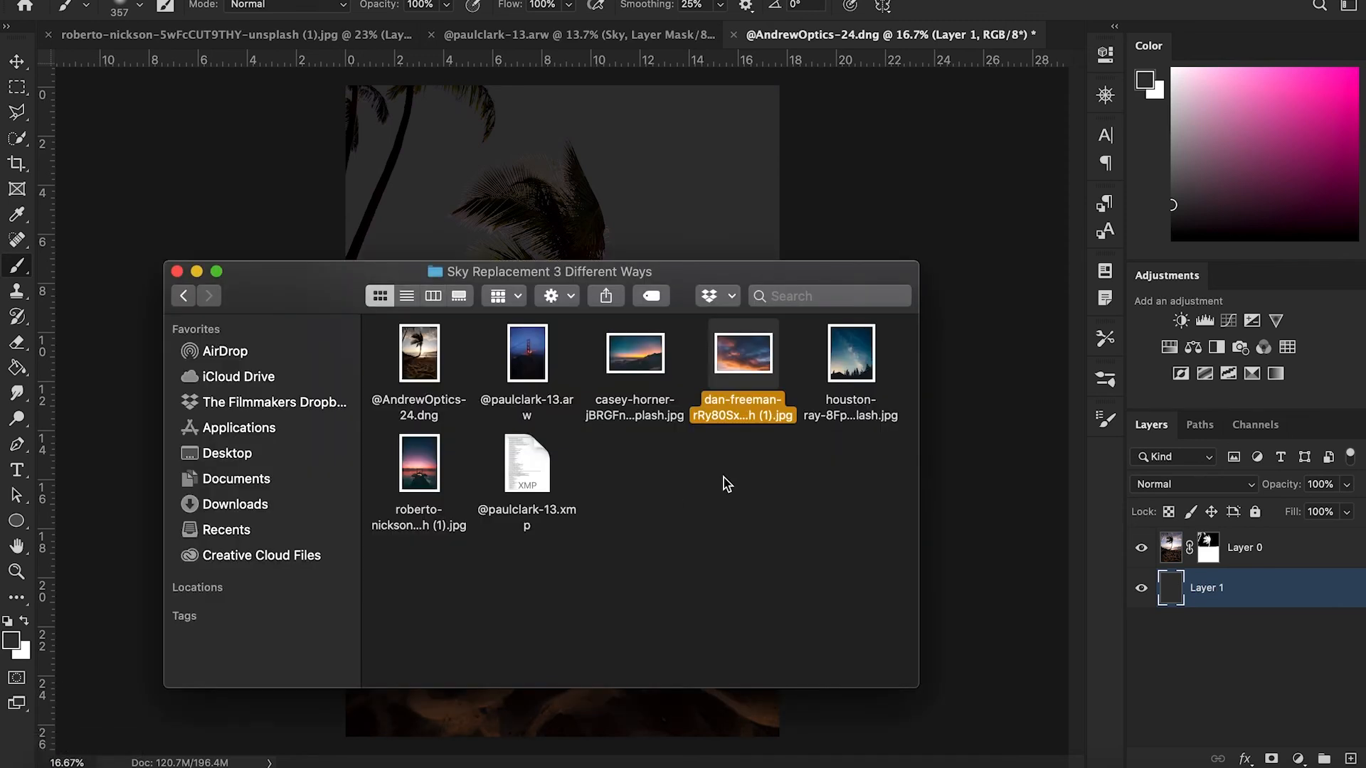
left_click_drag(635, 353, 649, 188)
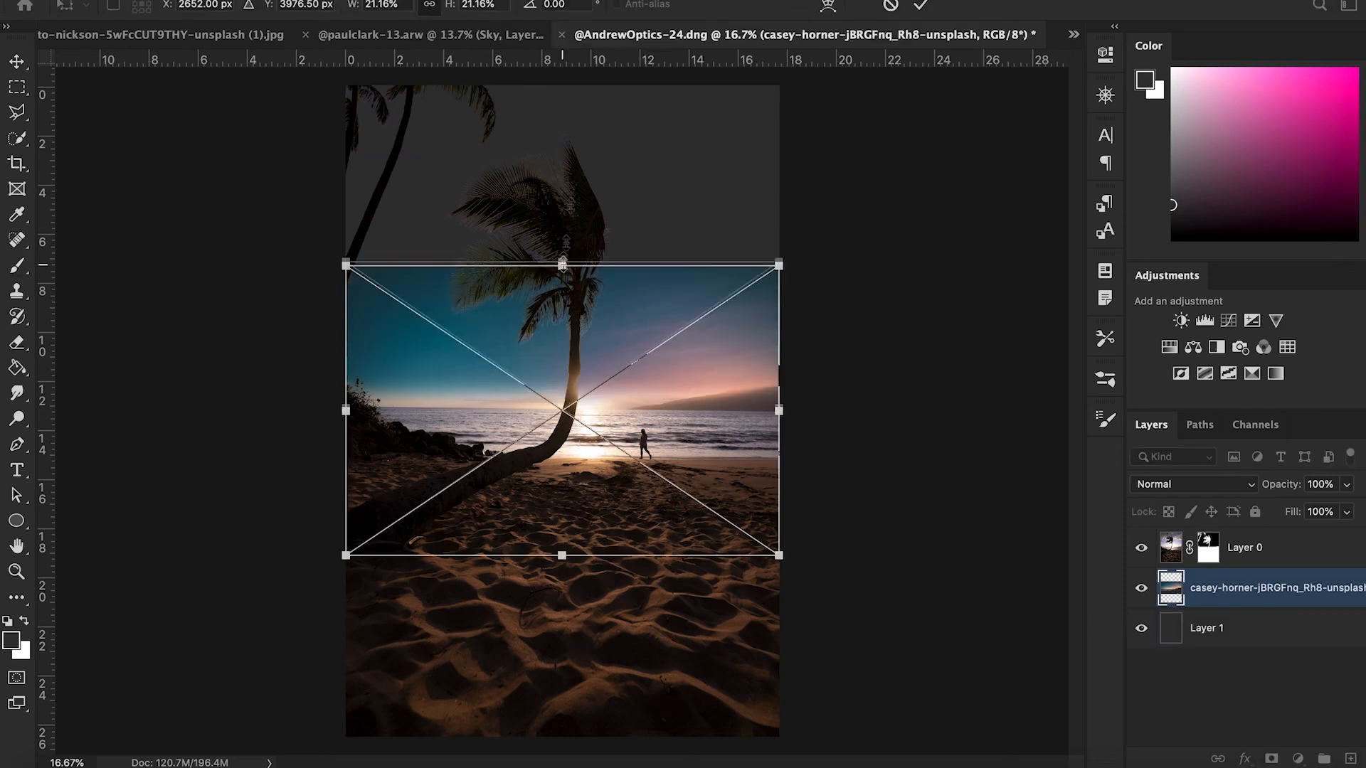
left_click_drag(563, 555, 563, 725)
left_click_drag(781, 345, 935, 348)
key("Return")
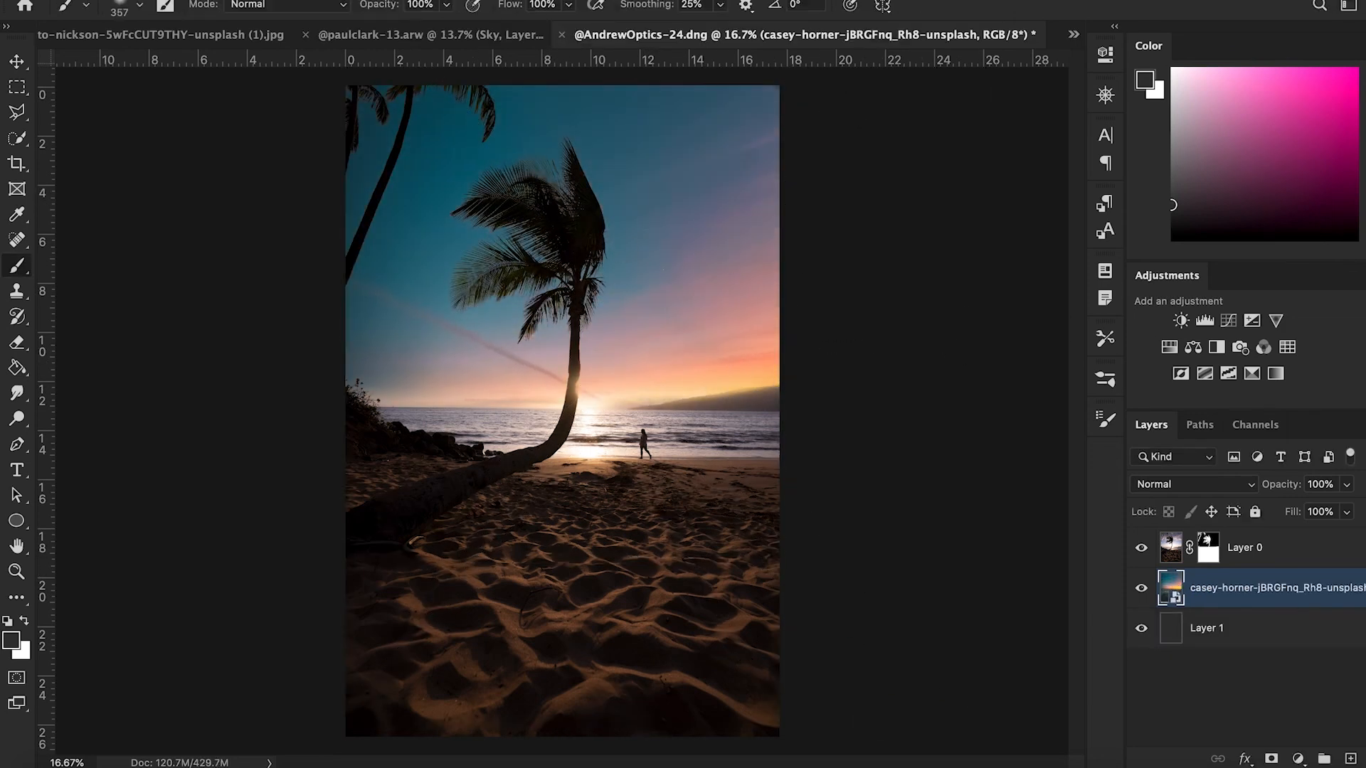
- Toggle Layer 0's visibility and zoom in to inspect the mask edges around the palm fronds
left_click(1141, 548)
left_click(1141, 548)
scroll(785, 457, "up", 5)
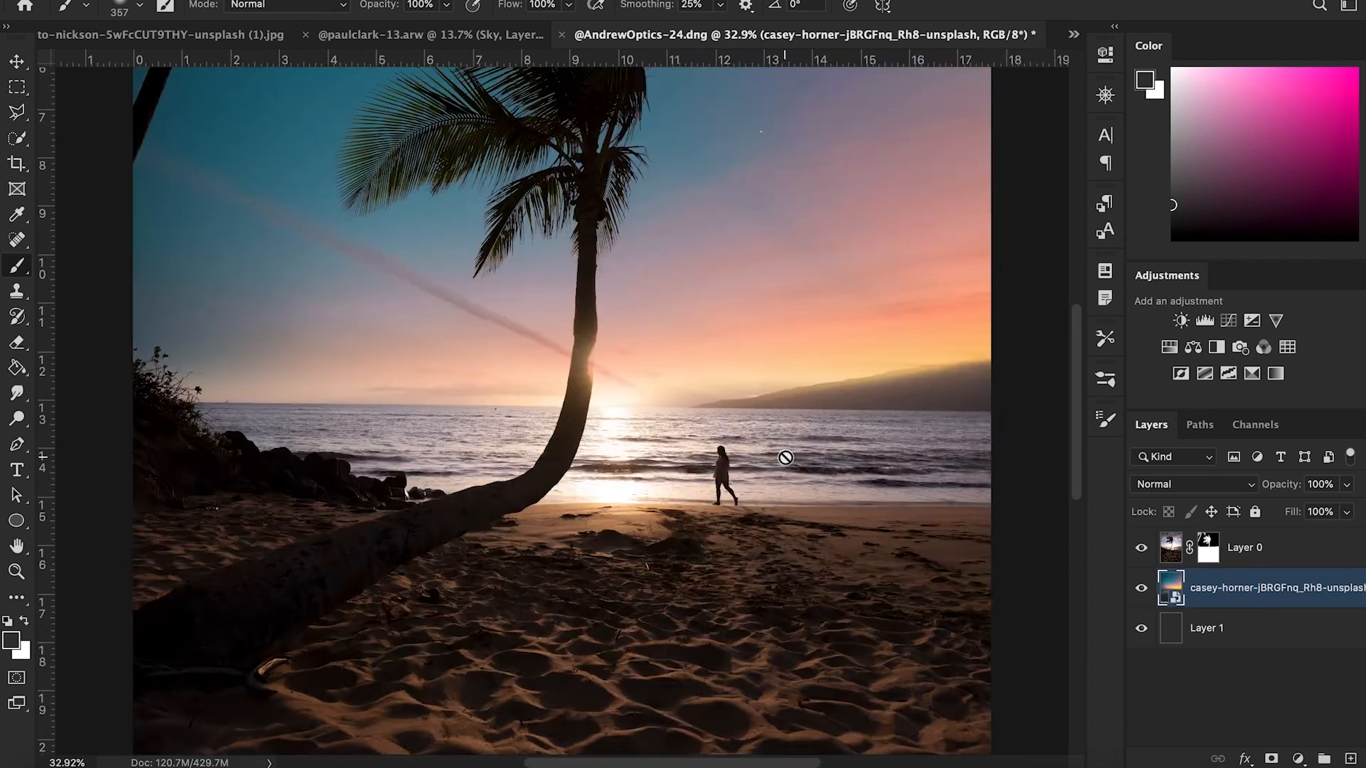
scroll(786, 458, "up", 8)
scroll(786, 457, "up", 5)
scroll(785, 457, "down", 5)
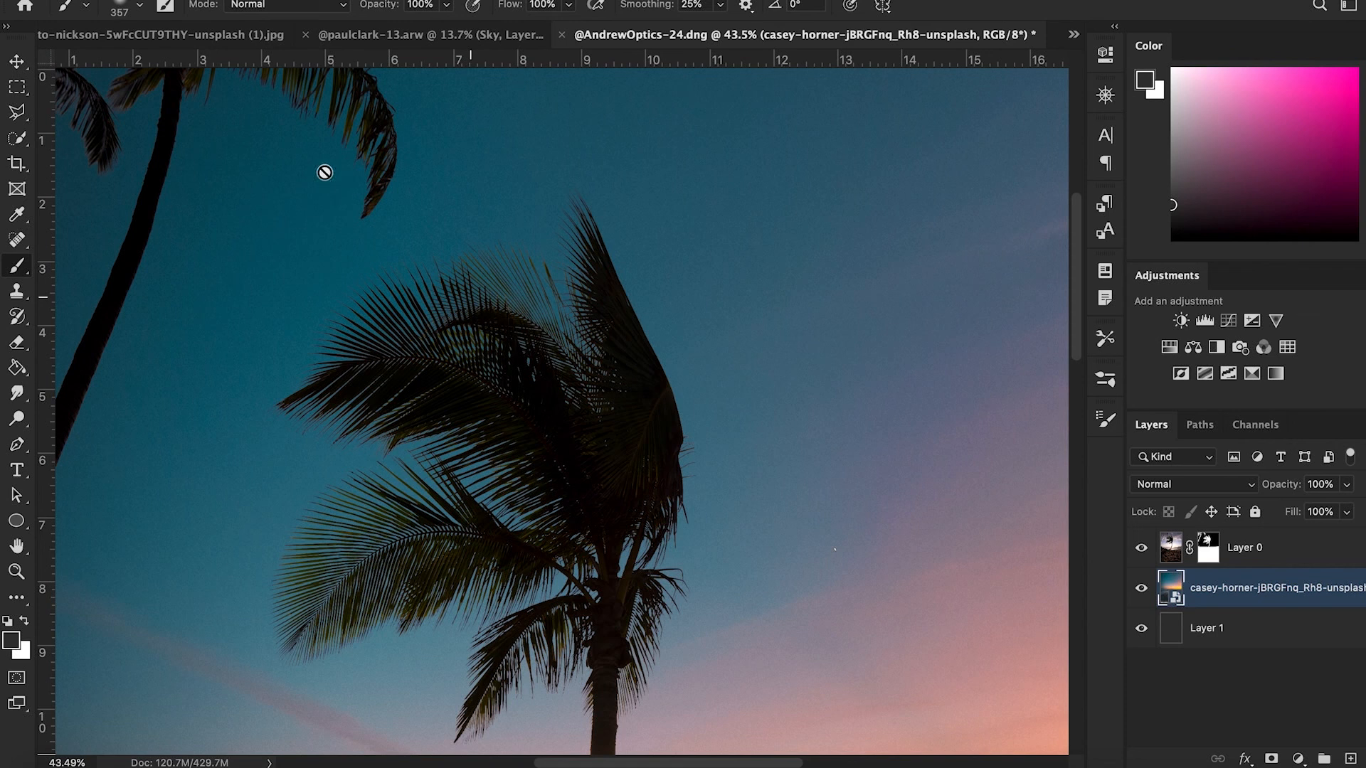
scroll(544, 139, "down", 5)
scroll(543, 139, "left", 1)
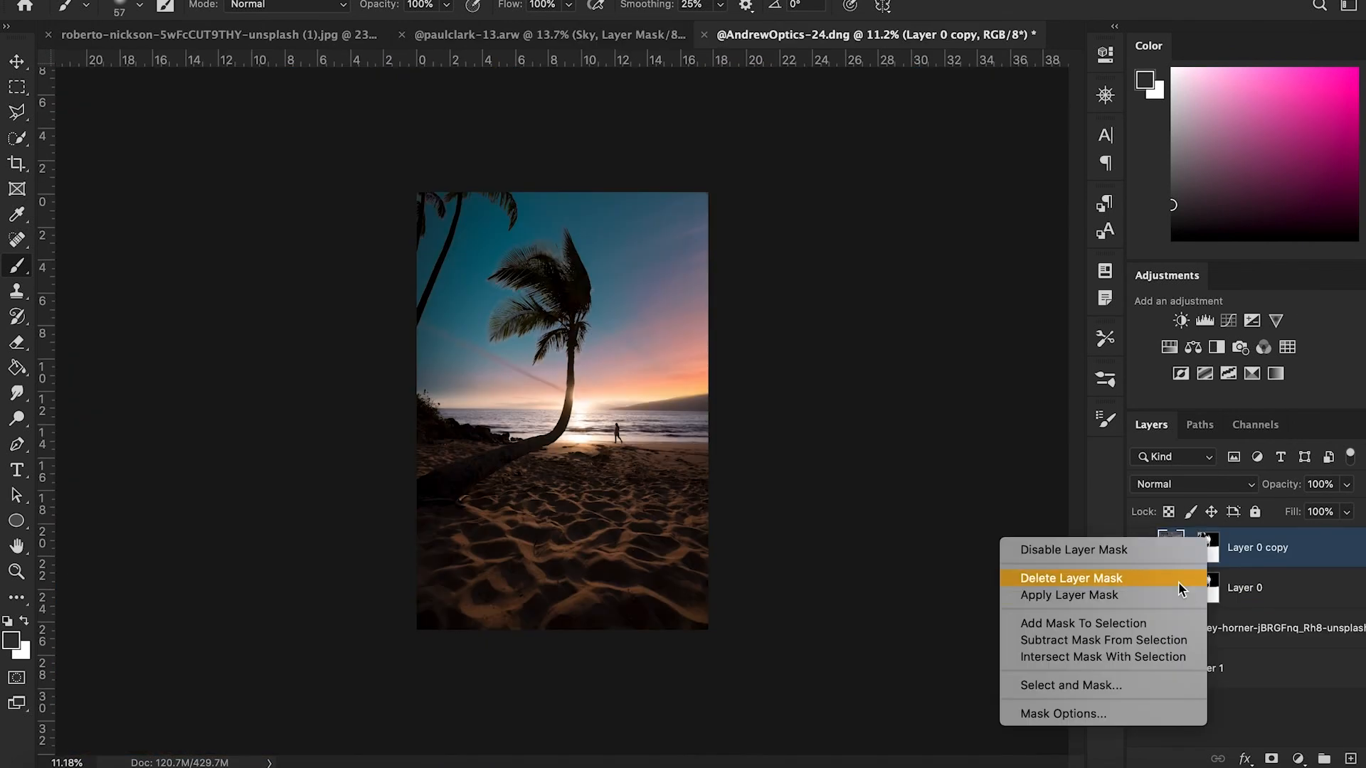
- Delete the layer mask on Layer 0 copy and toggle its visibility to compare the original and new sky
left_click(1178, 573)
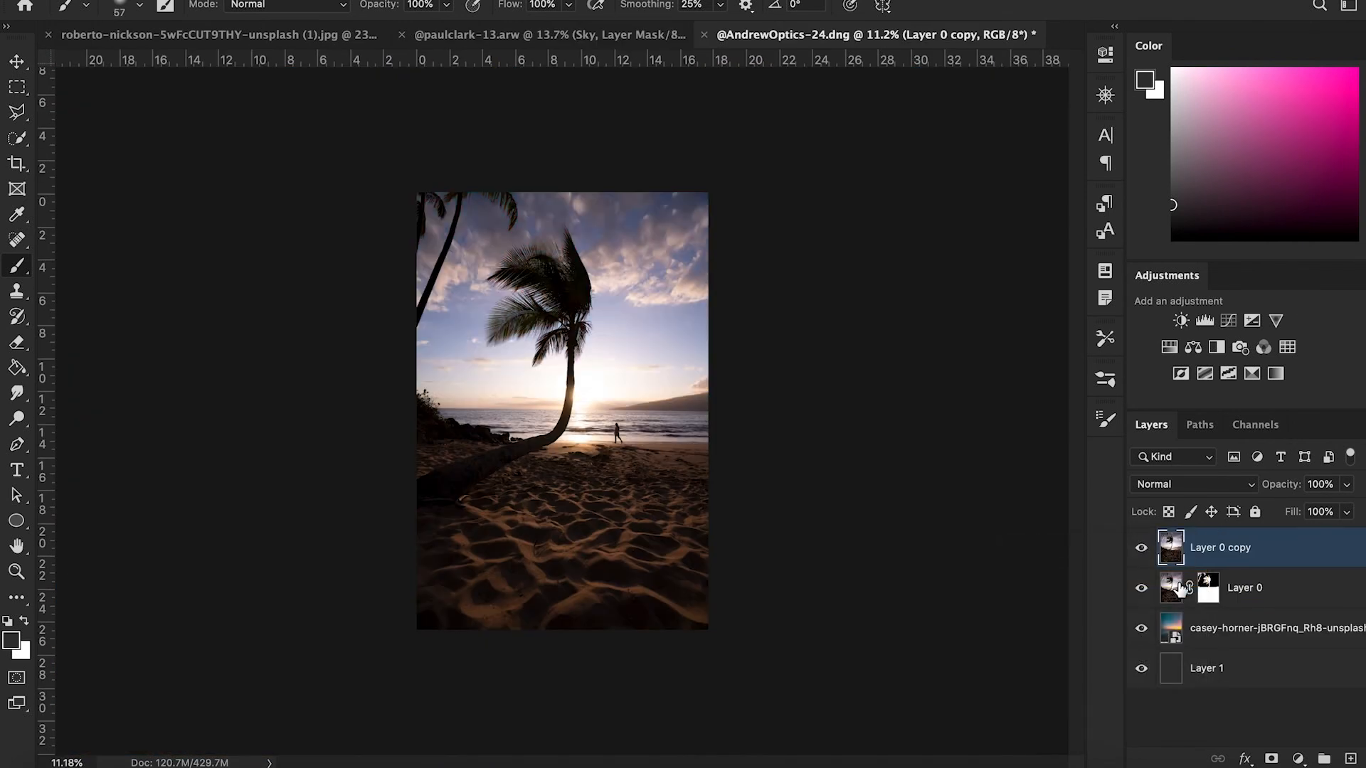
left_click(1141, 549)
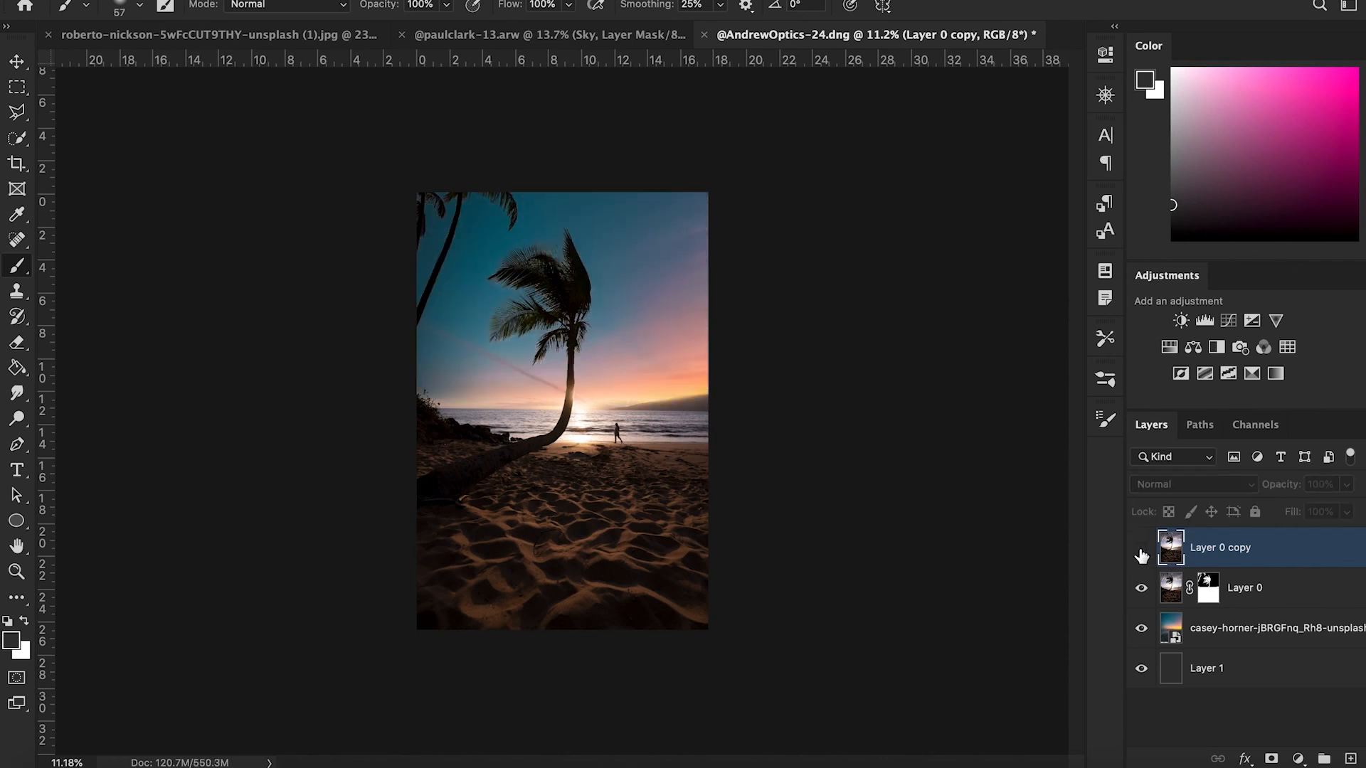
left_click(1141, 549)
left_click(1142, 549)
left_click(1141, 549)
left_click(1142, 549)
left_click(1141, 551)
left_click(1141, 551)
left_click(1141, 551)
left_click(1142, 552)
left_click(1142, 552)
left_click(1141, 551)
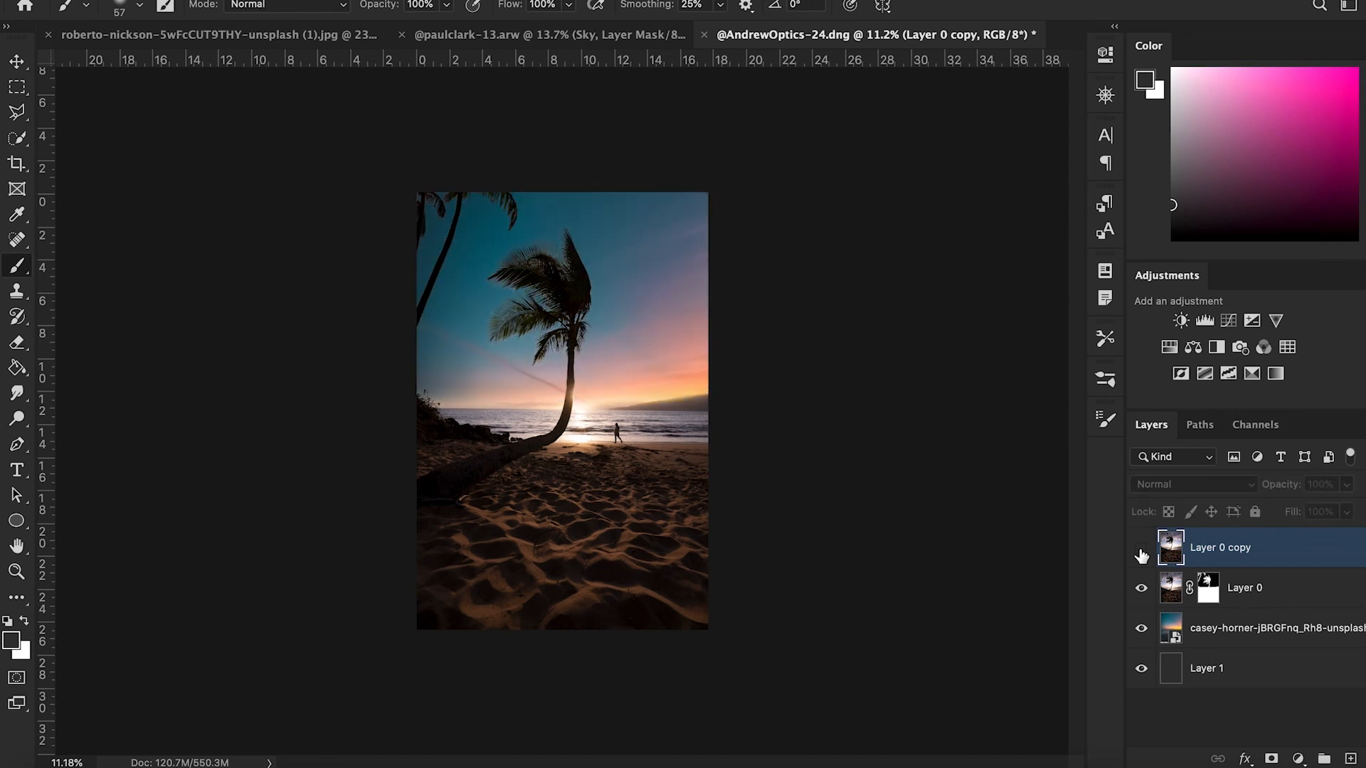